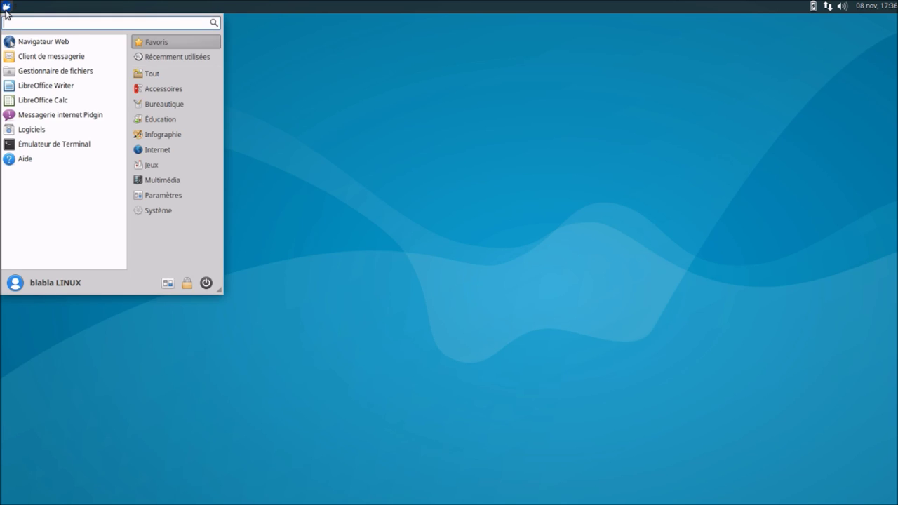
- Launch FileZilla from the recently used applications and maximize its window
left_click(147, 59)
left_click(88, 43)
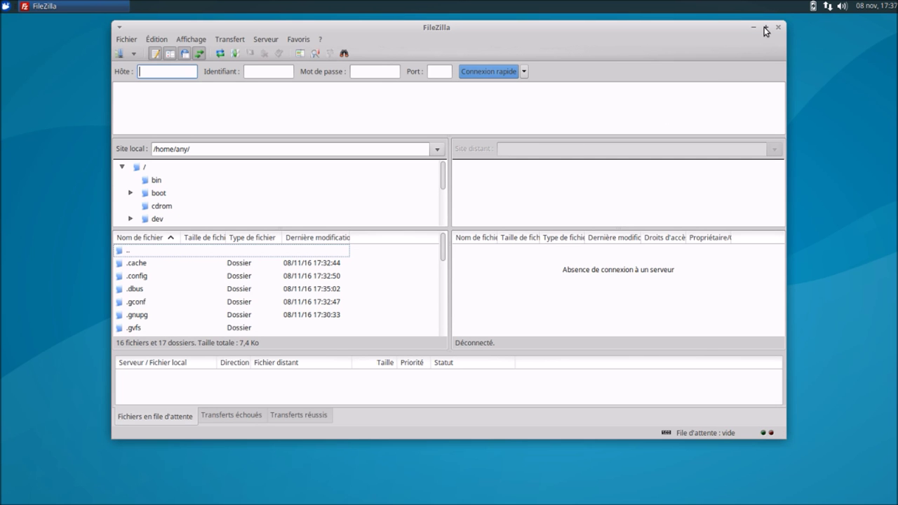
left_click(764, 27)
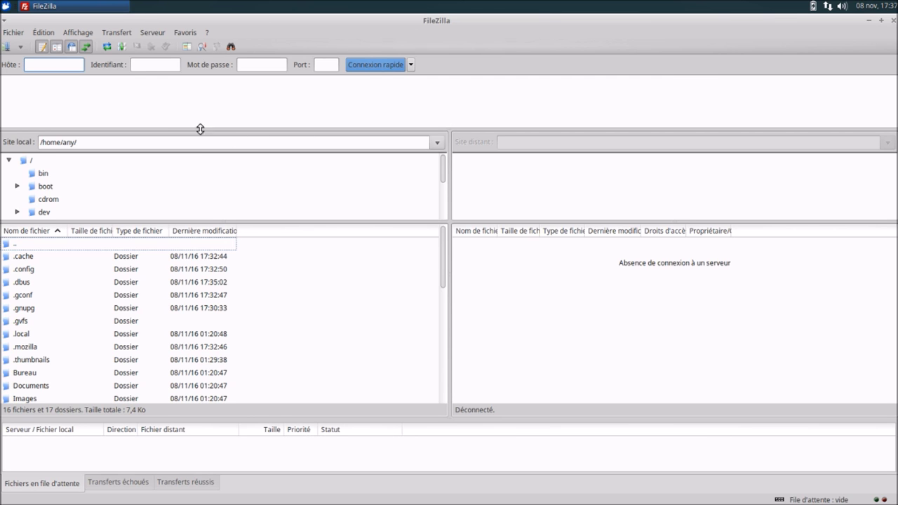
- Open the FileZilla settings dialog (Paramètres de FileZilla)
left_click(13, 33)
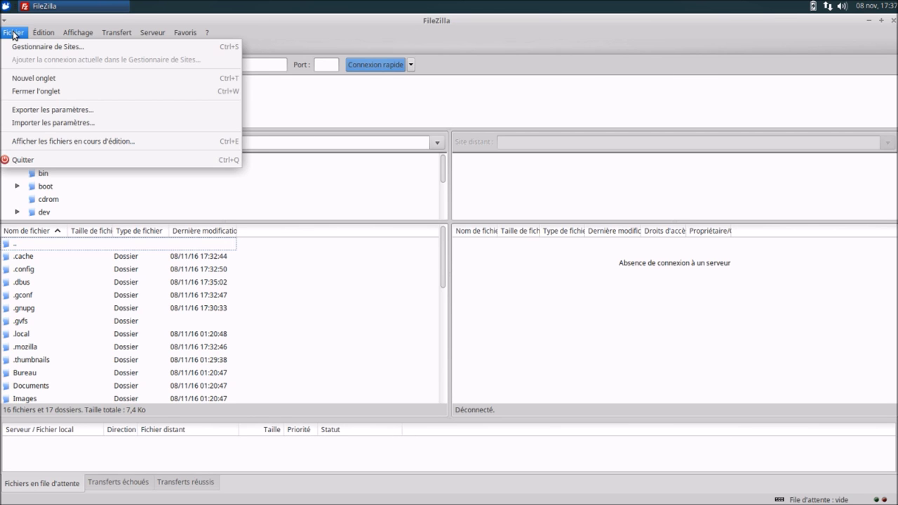
mouse_move(37, 35)
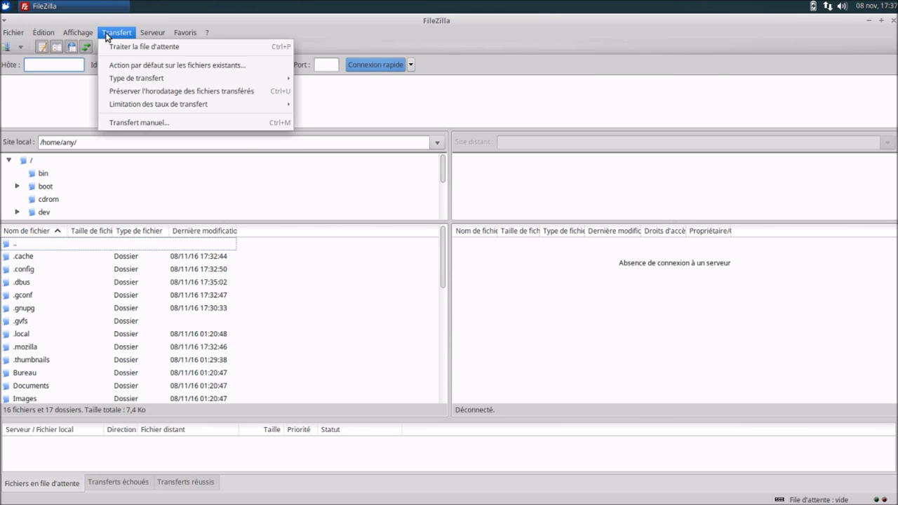
mouse_move(147, 36)
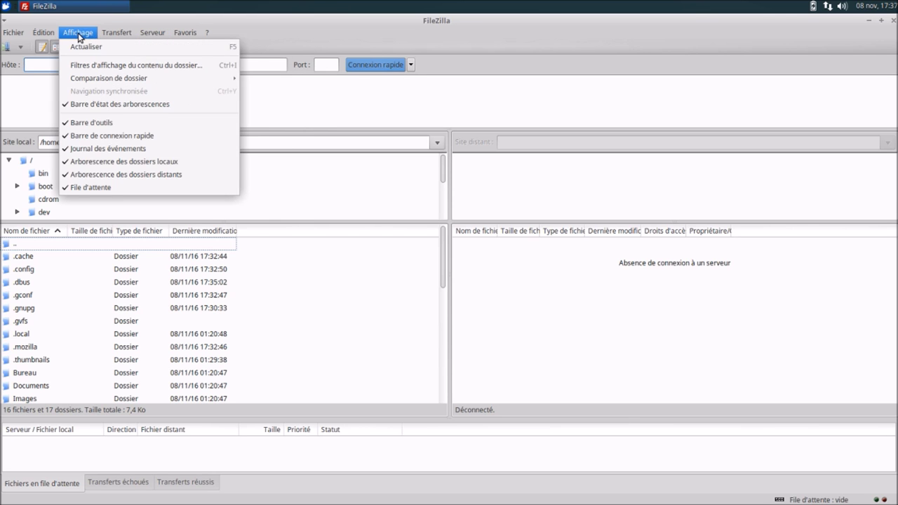
left_click(60, 77)
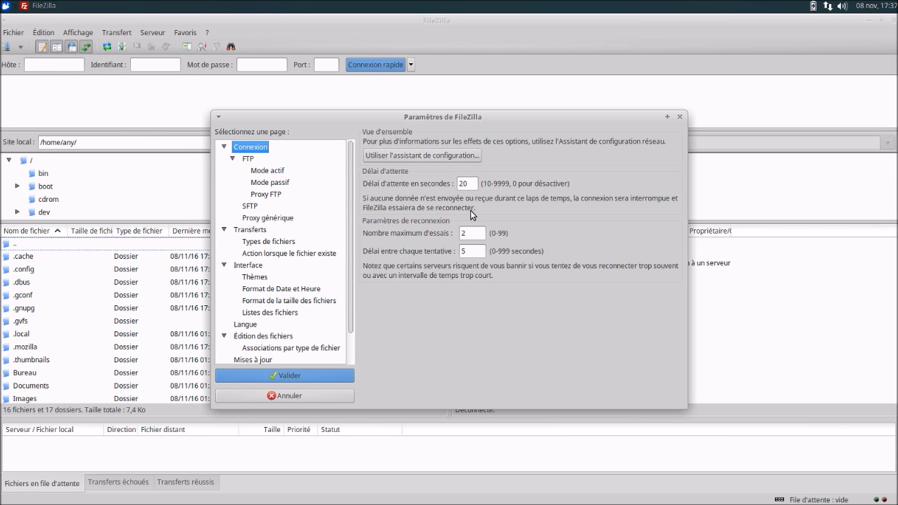
- In the FTP active mode settings, limit the local ports used by FileZilla and set the lowest available port to 5000
left_click(248, 159)
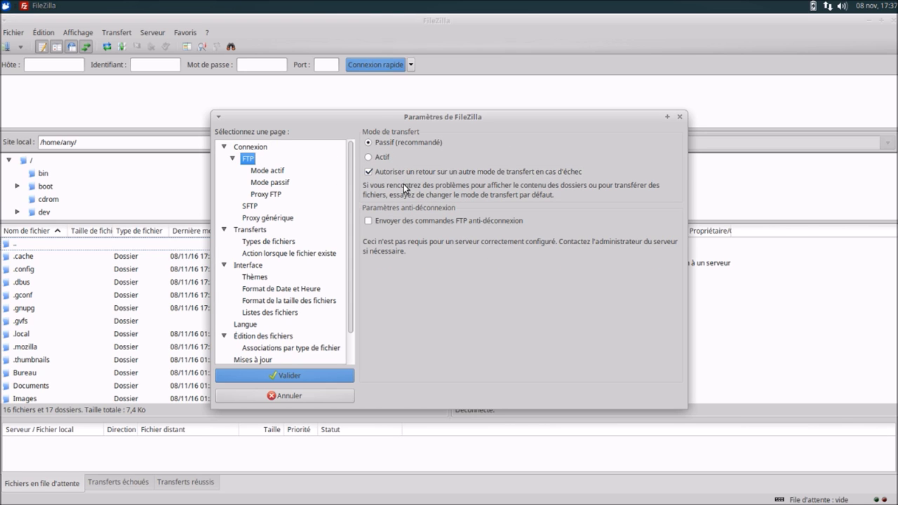
left_click(281, 174)
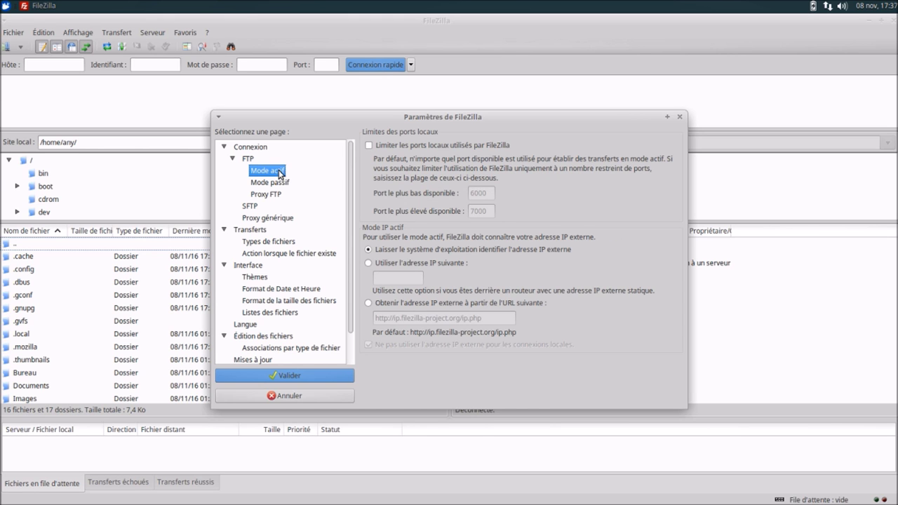
left_click(370, 146)
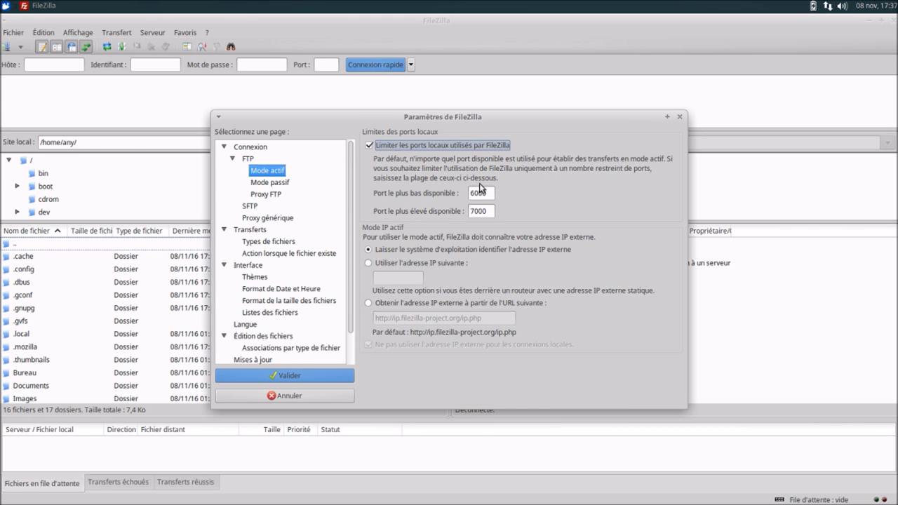
left_click(474, 192)
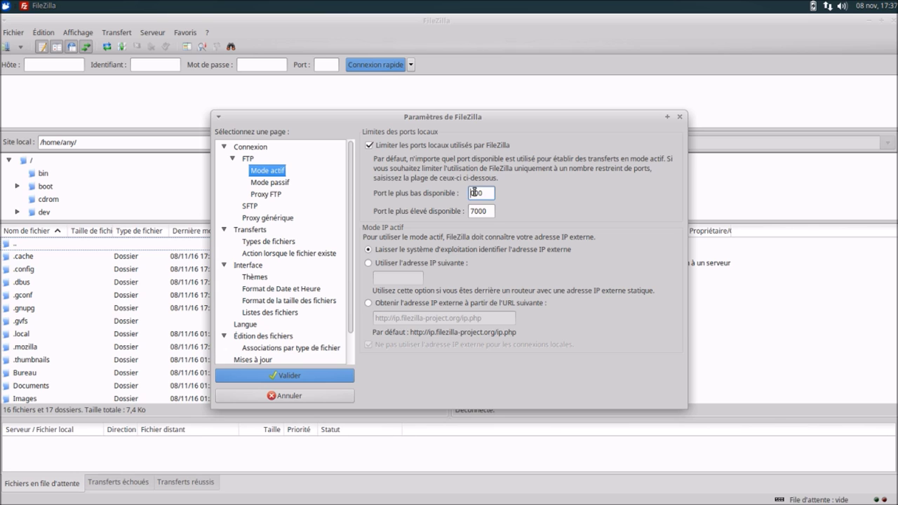
key("BackSpace")
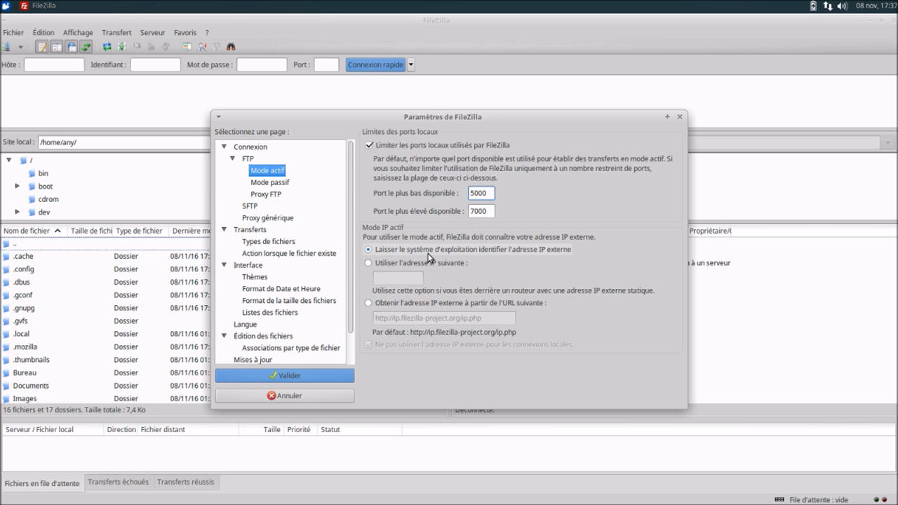
left_click(388, 305)
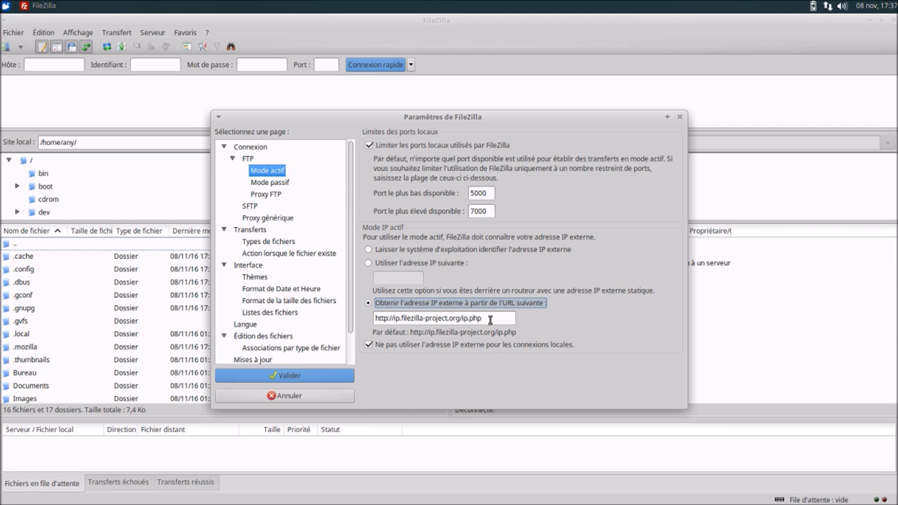
left_click_drag(481, 319, 394, 319)
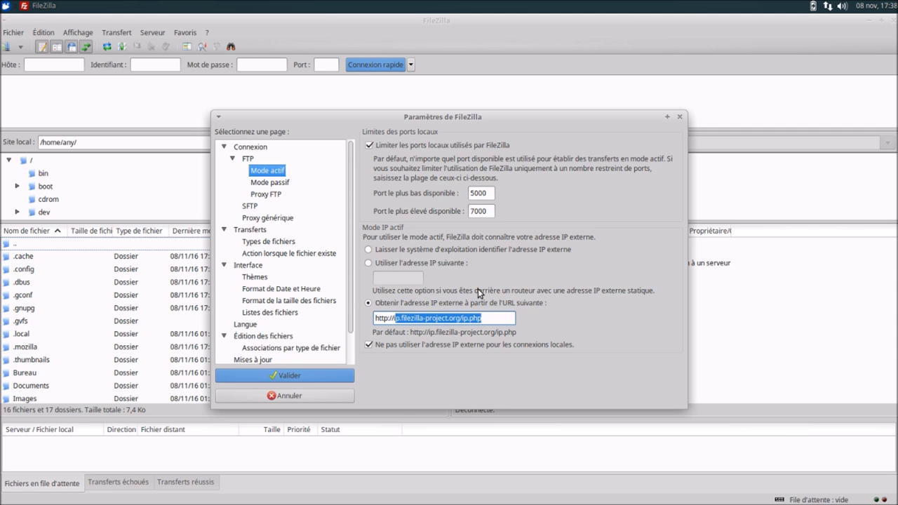
type("blablalinux")
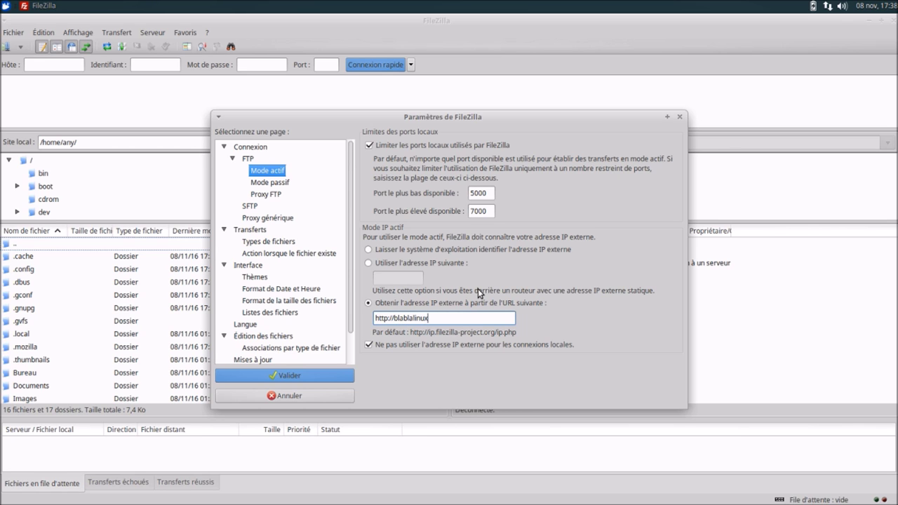
type(".servehttp.com")
- Review the passive mode, FTP proxy, SFTP and generic proxy settings pages
left_click(283, 183)
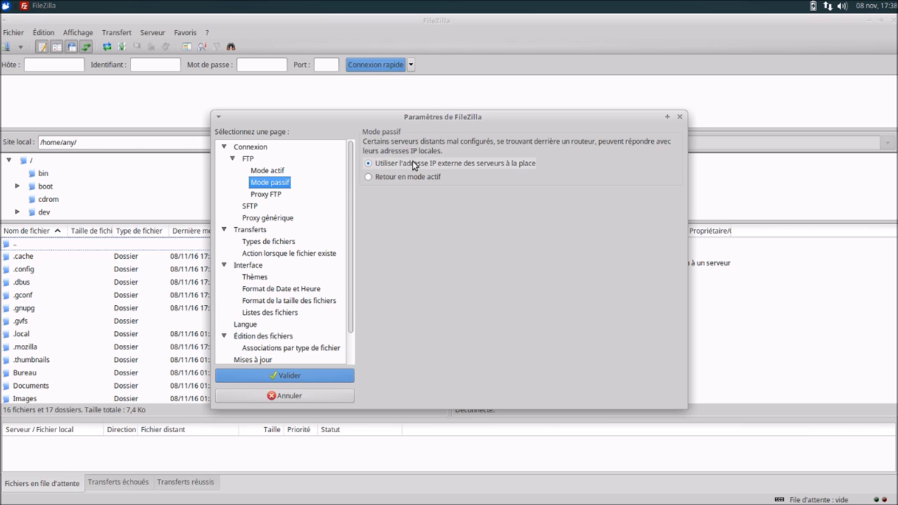
left_click(275, 200)
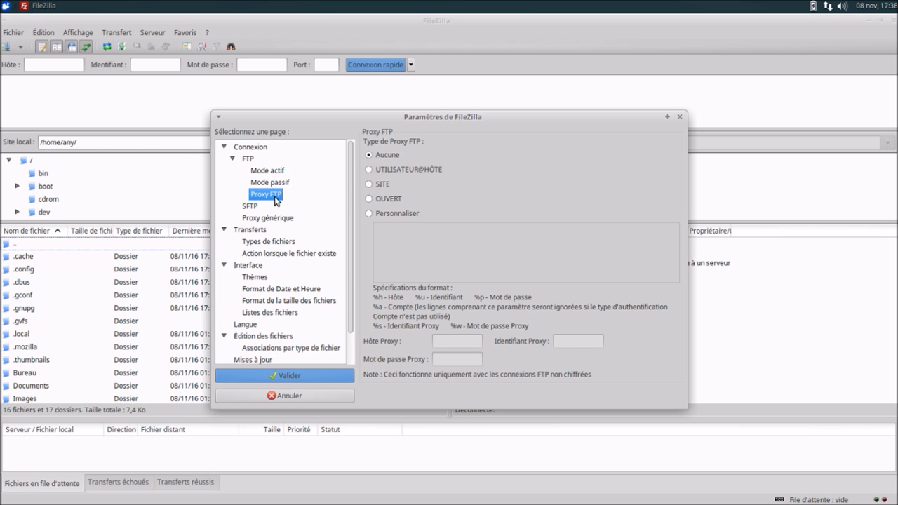
left_click(257, 209)
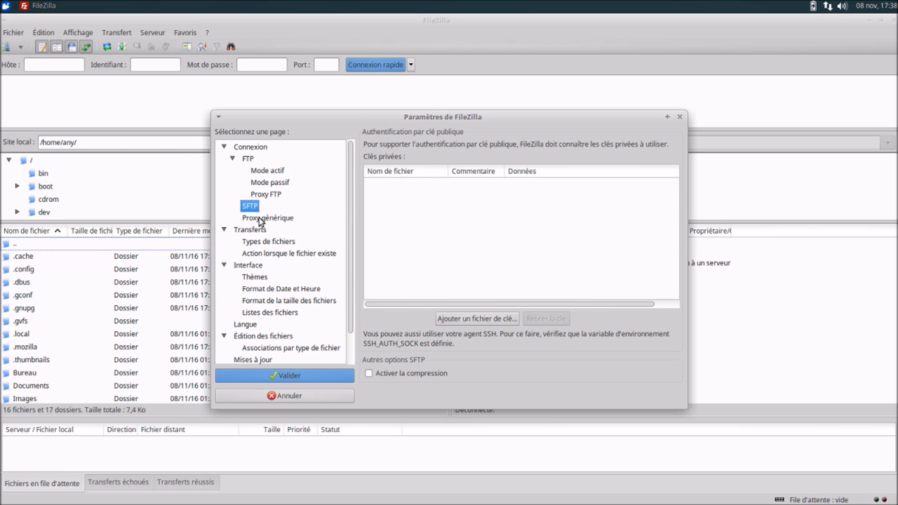
left_click(259, 218)
- Set the maximum simultaneous transfers to 10 and enable transfer rate limits of 1024 Kio/s for downloads and 128 Kio/s for uploads
left_click(260, 230)
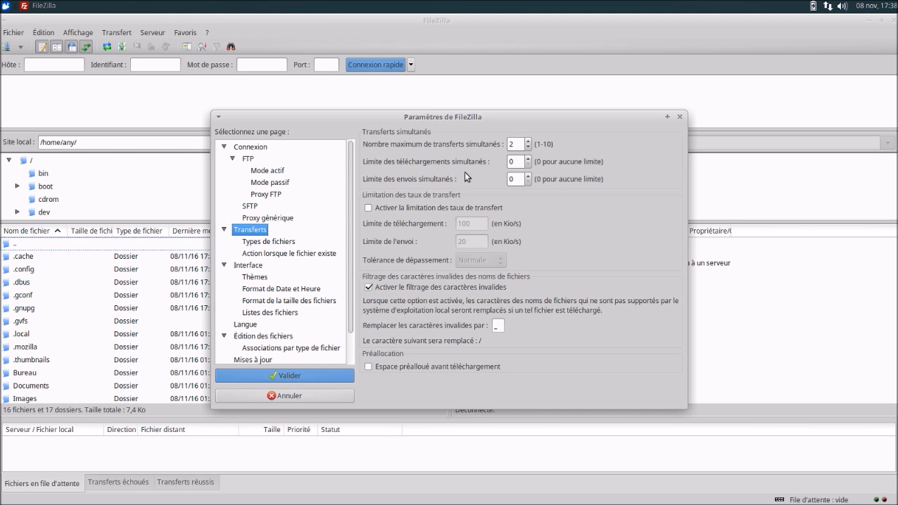
left_click(528, 141)
left_click(414, 208)
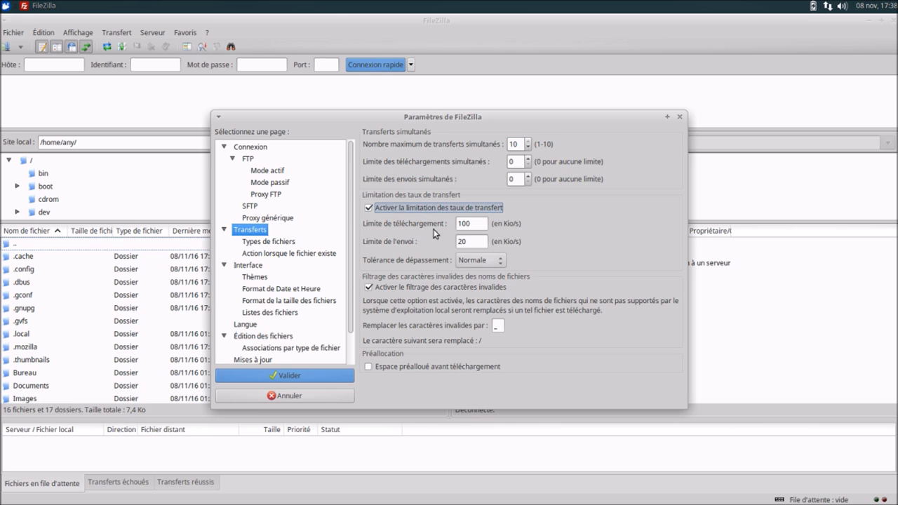
left_click_drag(471, 242, 454, 243)
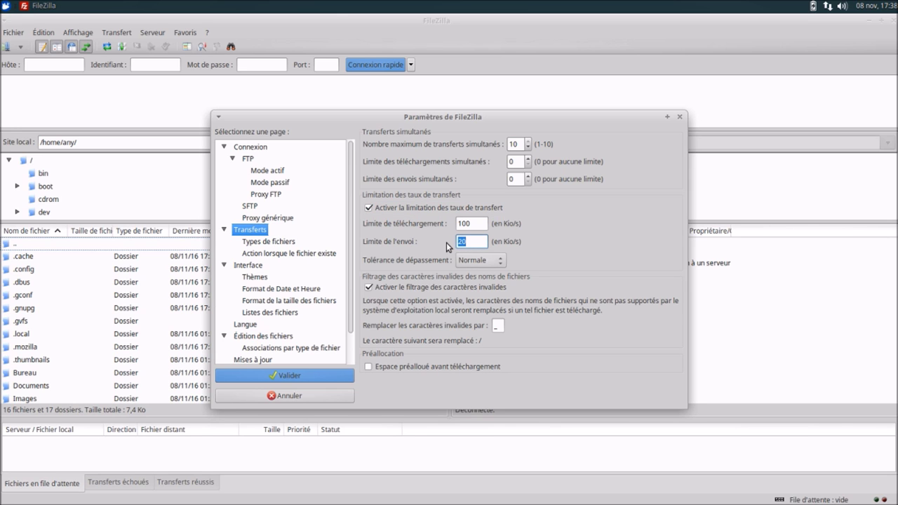
type("128")
left_click(477, 224)
- Keep the rate limit's overrun tolerance at Normale and enable space preallocation before downloading
left_click(472, 260)
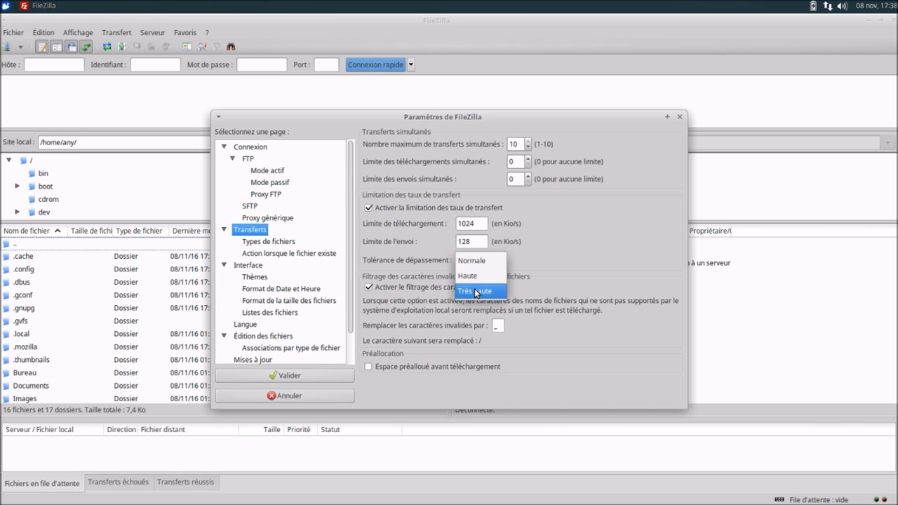
left_click(473, 261)
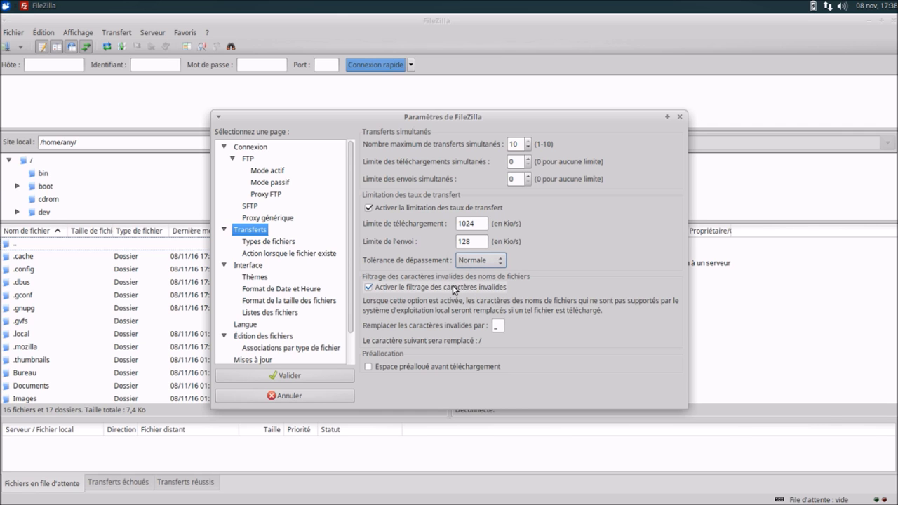
left_click(368, 367)
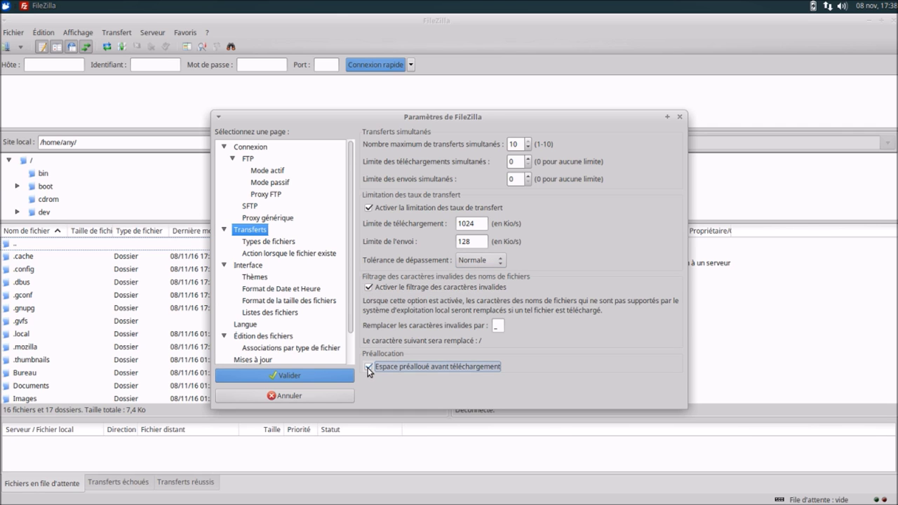
- Review the file type settings and the existing-file actions, keeping "Demander l'action à effectuer" for downloads and uploads
left_click(279, 242)
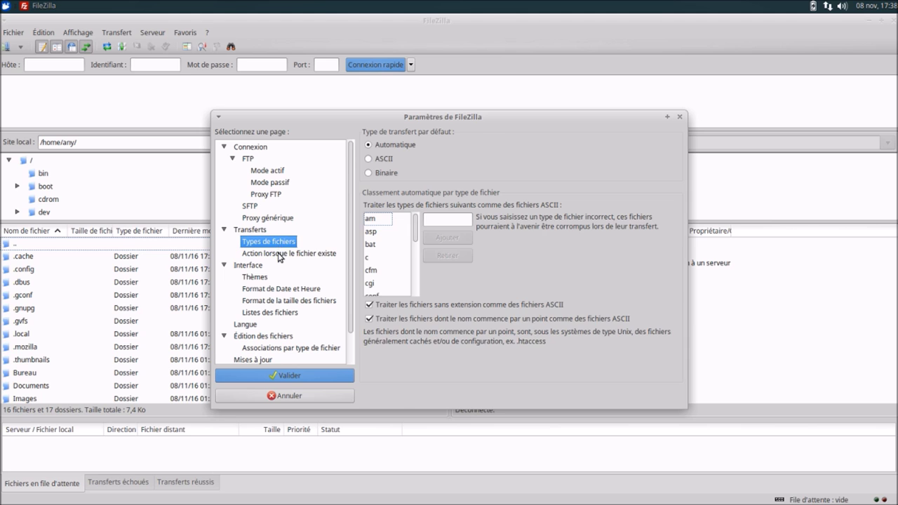
left_click(279, 255)
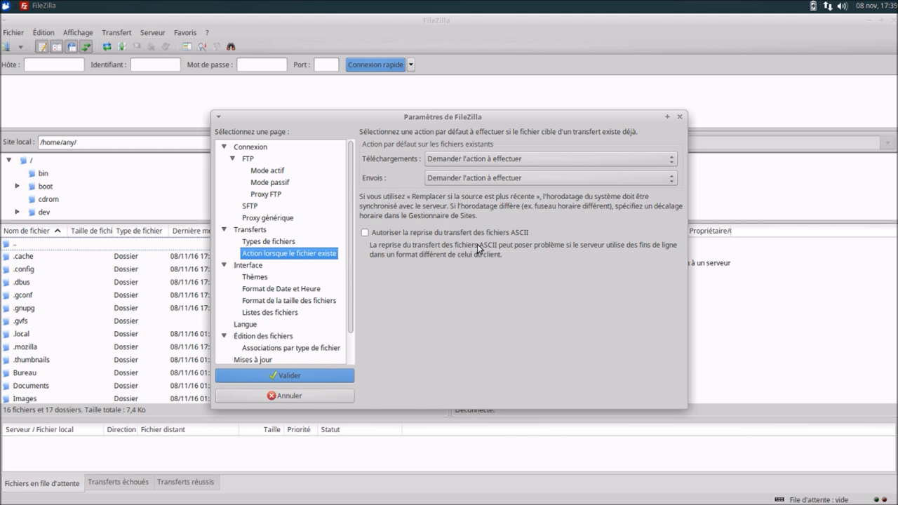
left_click(564, 161)
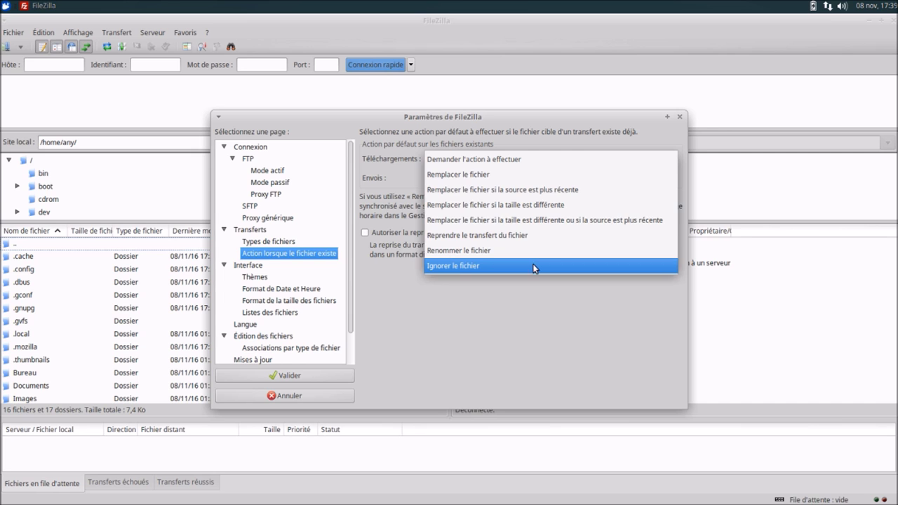
left_click(538, 159)
left_click(538, 179)
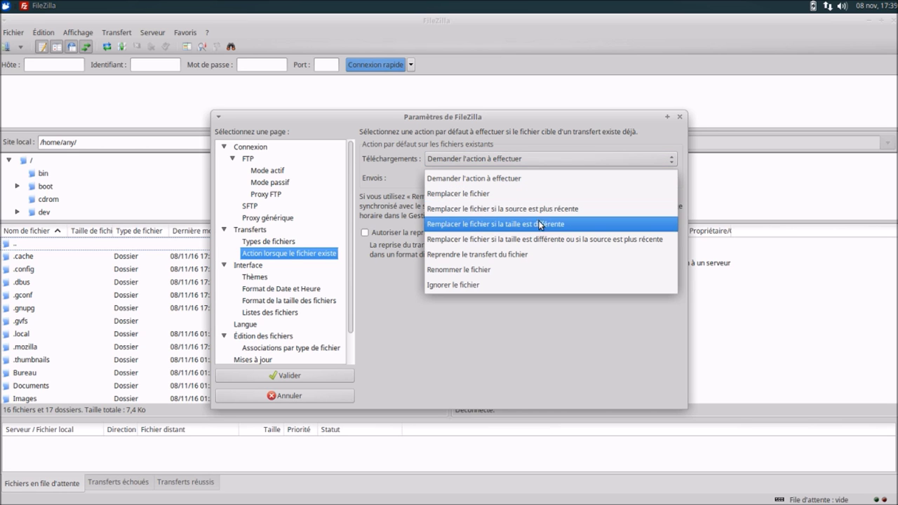
left_click(524, 179)
- Try the Explorateur, Écran large and Tableau noir layouts for the file and folder trees, and return to Classique
left_click(260, 267)
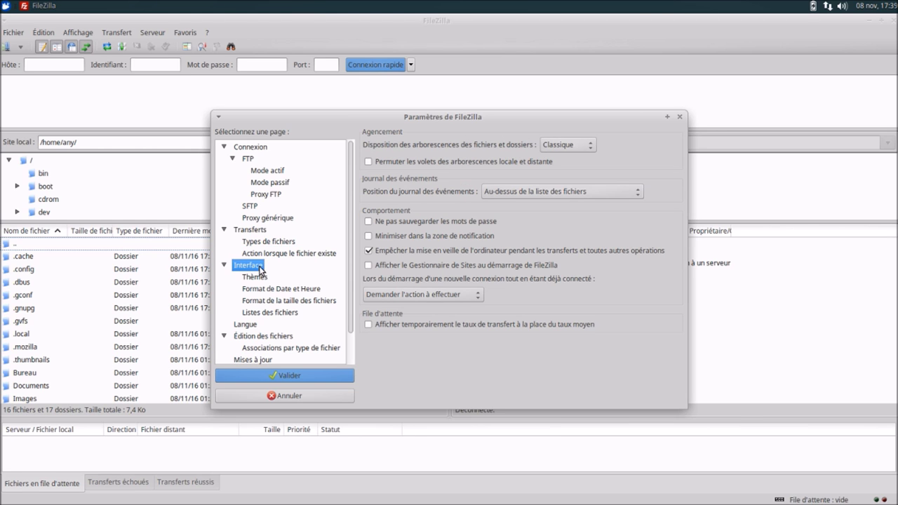
left_click(560, 147)
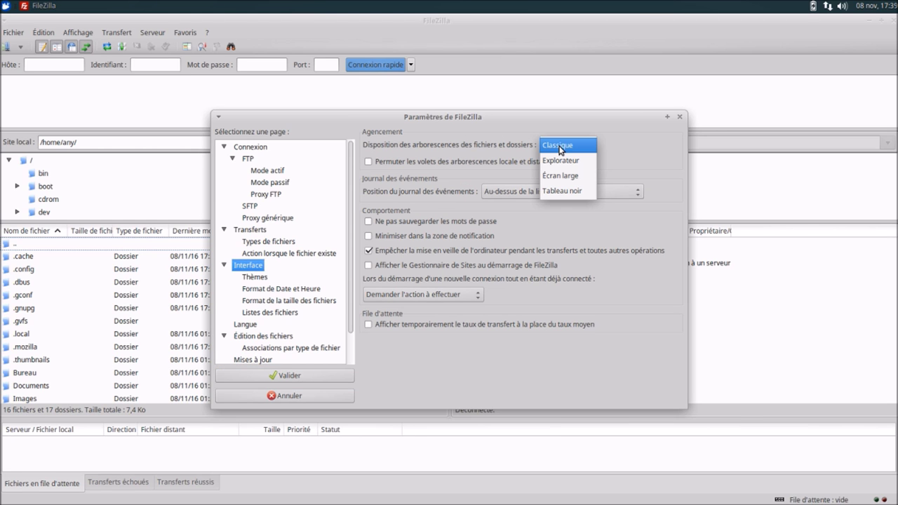
left_click(562, 160)
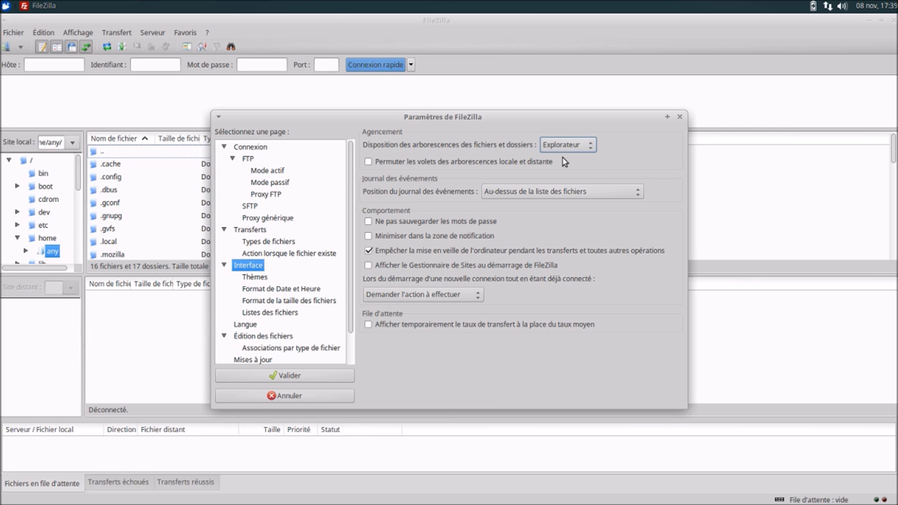
left_click(567, 147)
left_click(565, 157)
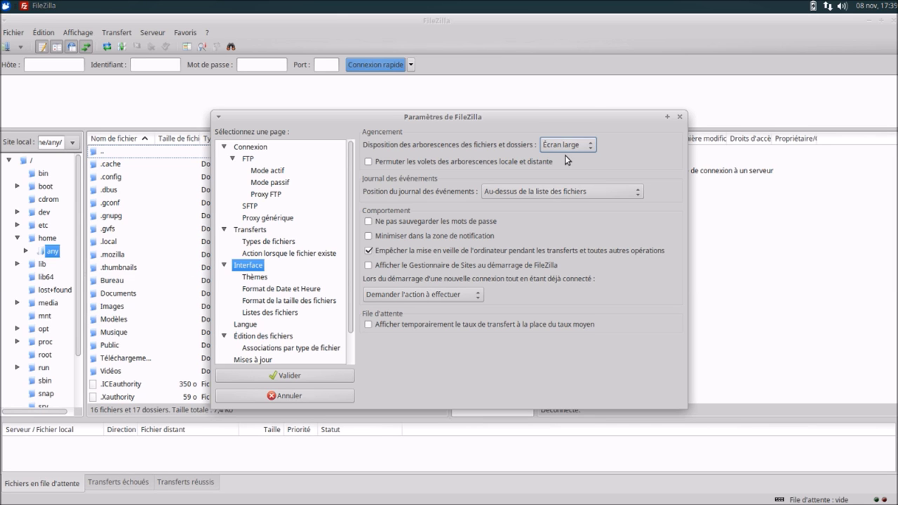
left_click(567, 148)
left_click(565, 160)
left_click(569, 147)
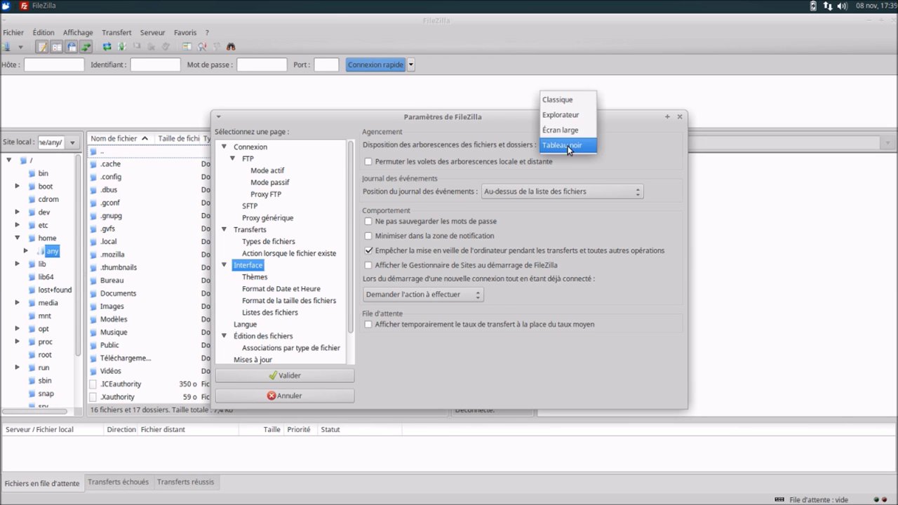
left_click(569, 102)
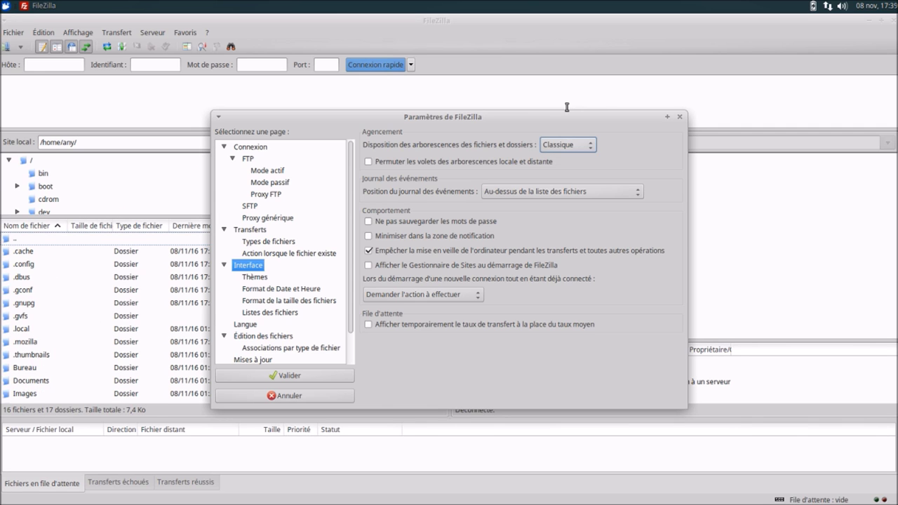
- Enable minimizing to the notification area and showing the Site Manager at startup, keeping sleep prevention during transfers on
left_click(466, 237)
left_click(461, 251)
left_click(461, 251)
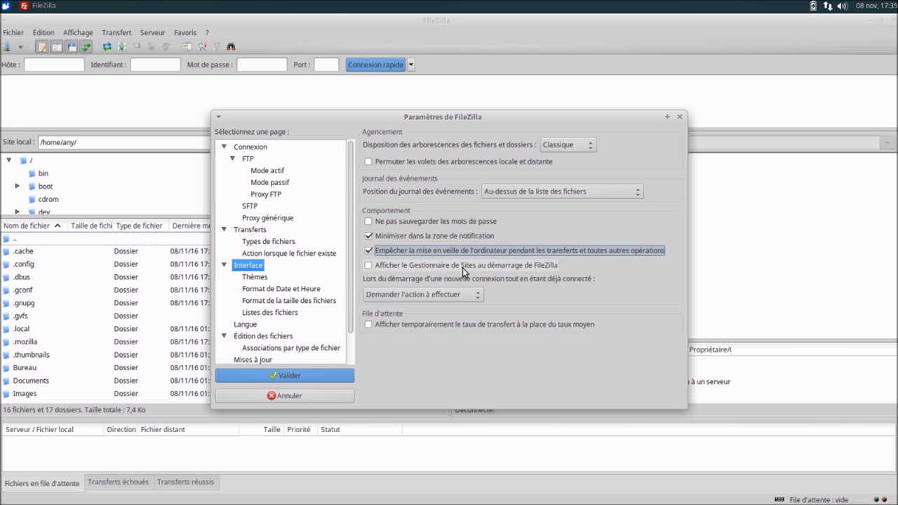
left_click(463, 265)
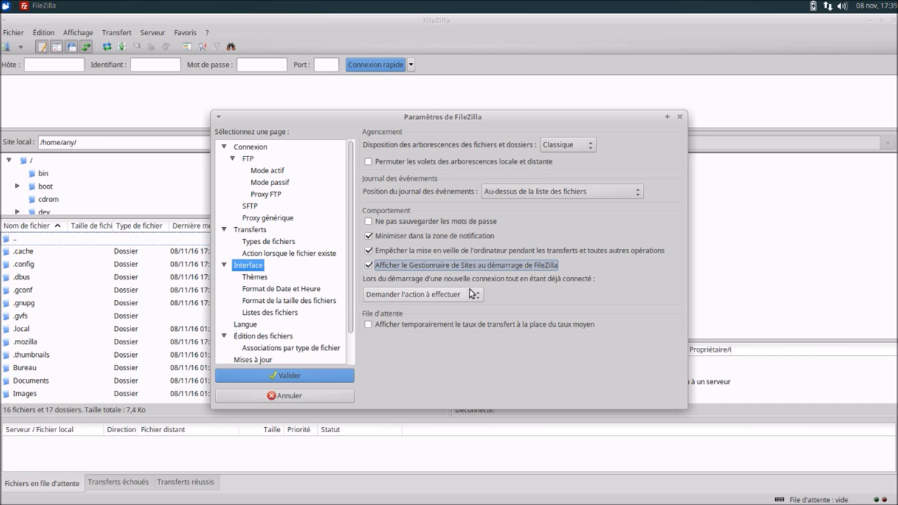
- Keep "Demander l'action à effectuer" for new connections while connected, and enable showing the momentary transfer rate instead of the average in the queue
left_click(475, 299)
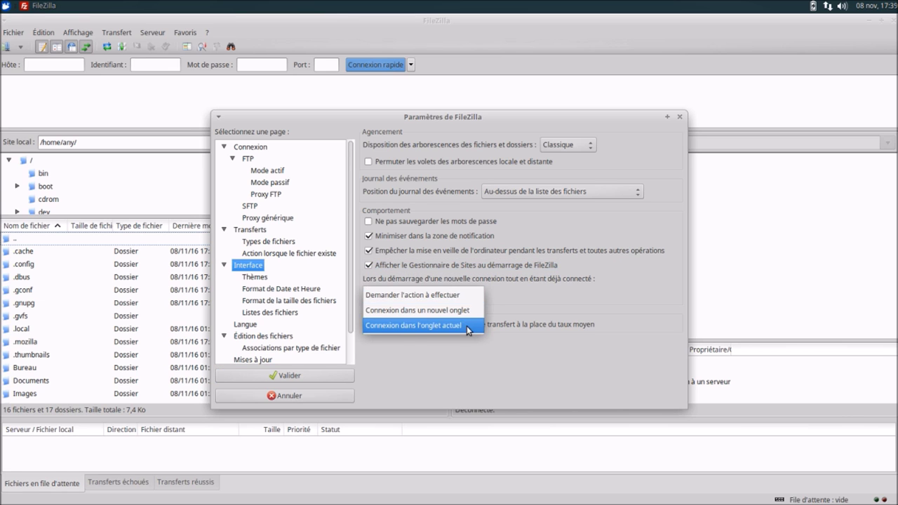
left_click(470, 298)
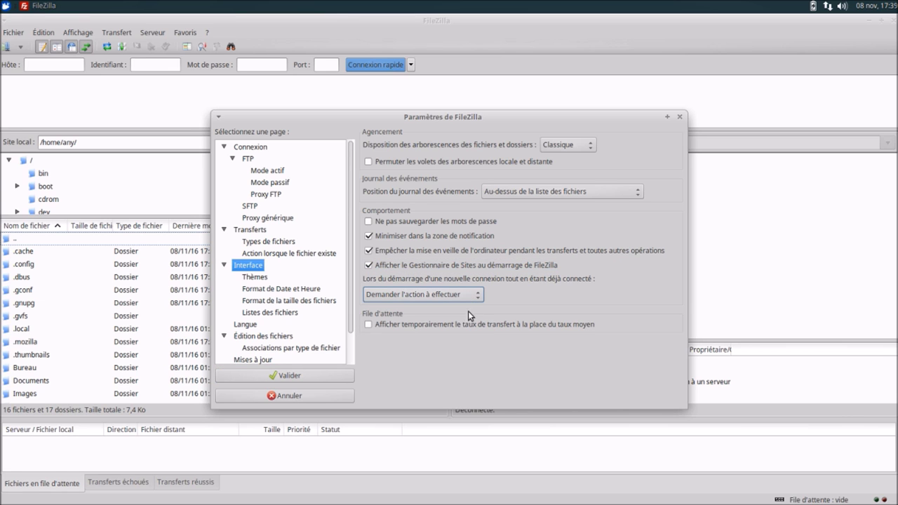
left_click(468, 324)
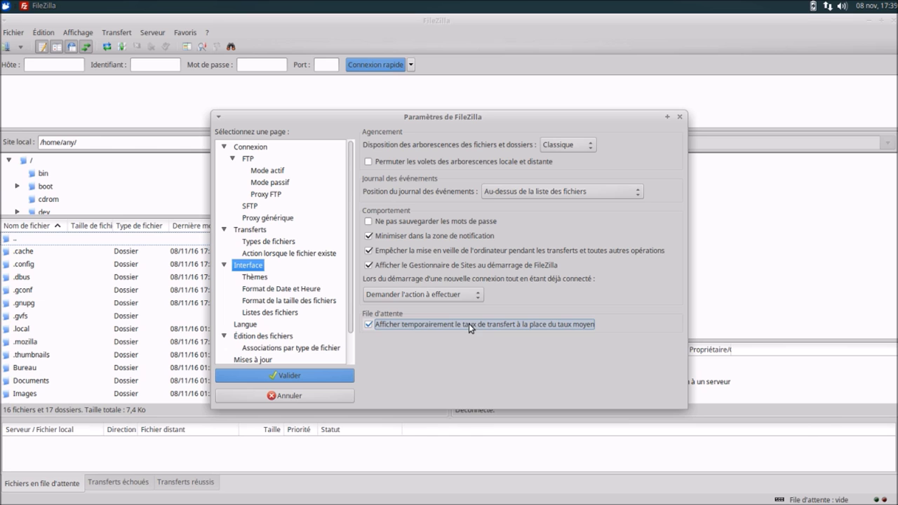
- Set the interface theme to FlatZilla and preview its icons at 24x24 and 32x32
left_click(261, 277)
left_click(434, 149)
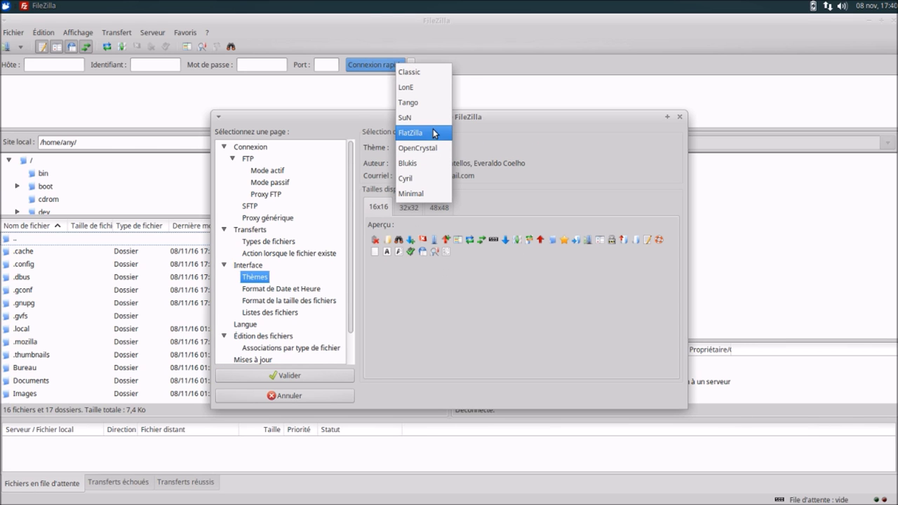
left_click(432, 130)
left_click(408, 208)
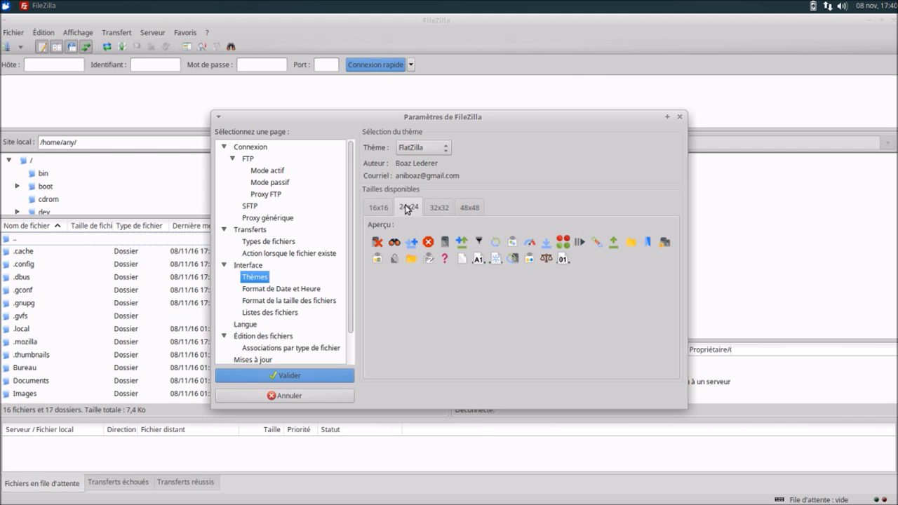
left_click(427, 209)
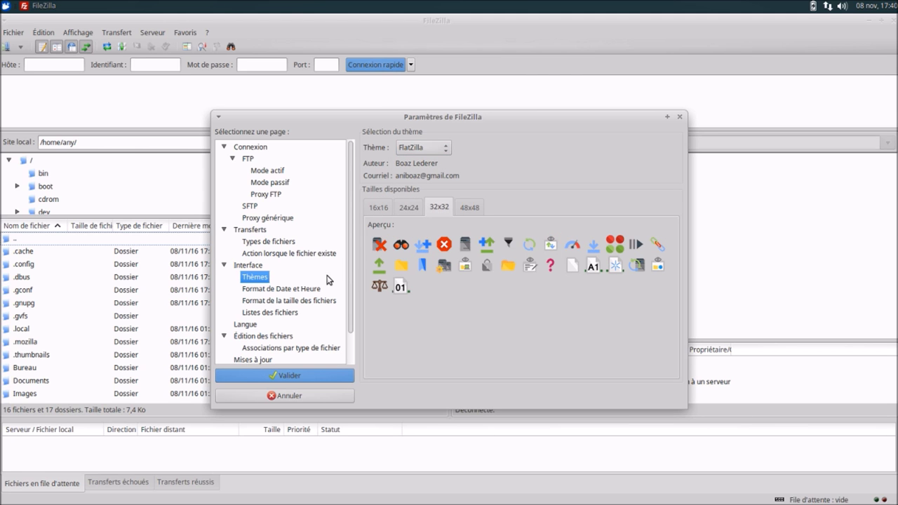
- Check the date and time format settings, and set file sizes to SI binary prefixes (1 Ko = 1024 octets)
left_click(313, 290)
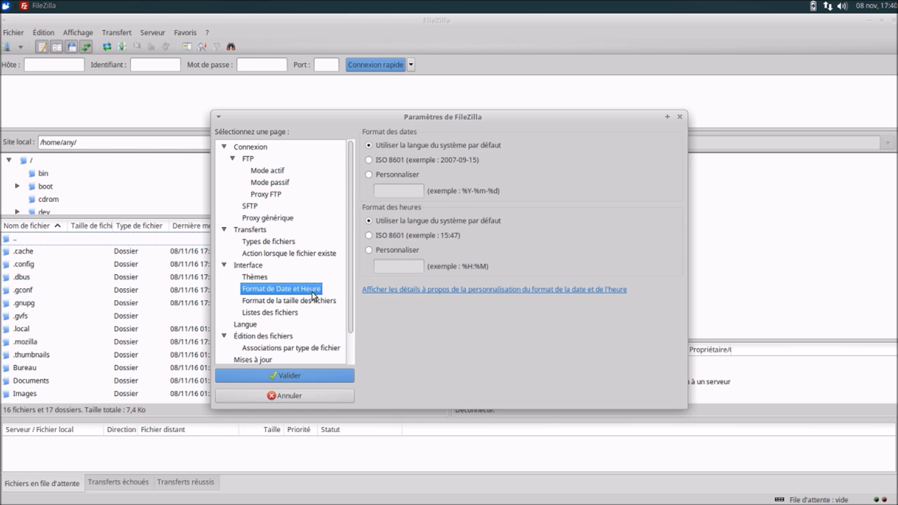
left_click(313, 302)
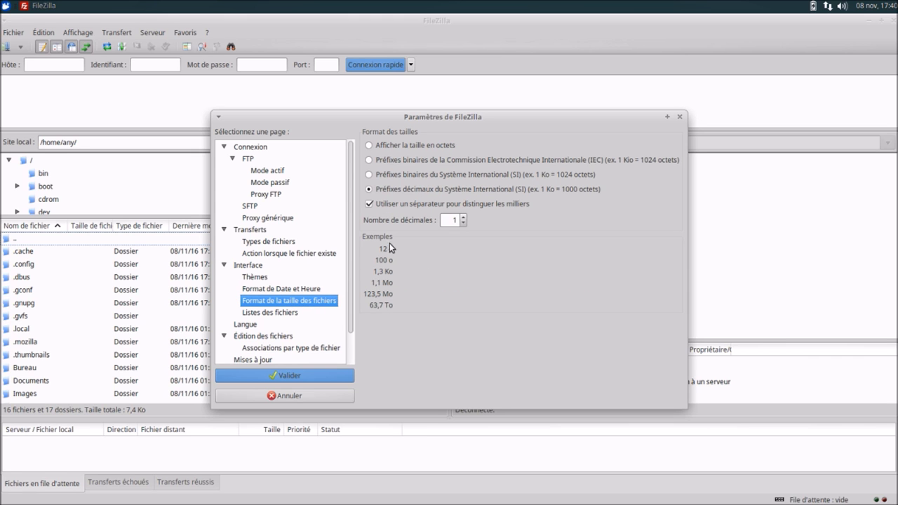
left_click(428, 176)
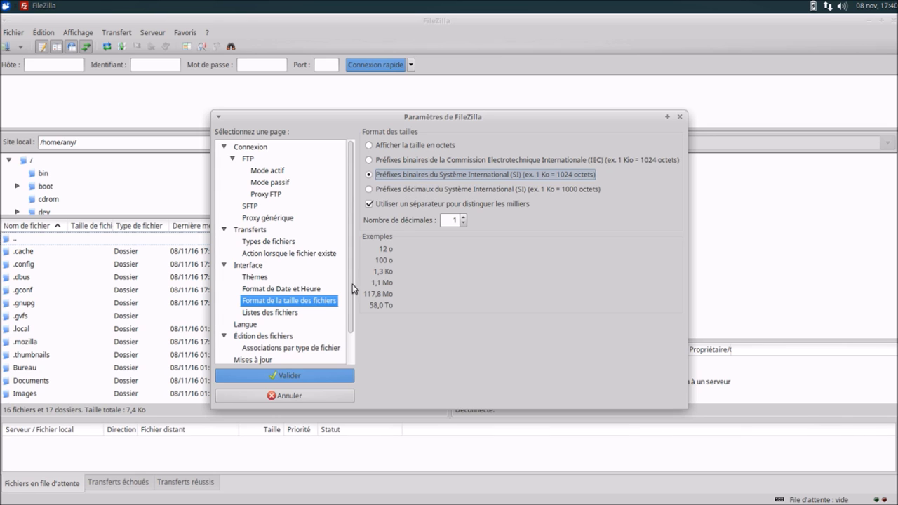
- Review the sorting options for file lists, keeping "Priorité aux dossiers" as the method and "Sensible à la casse" for names
left_click(288, 316)
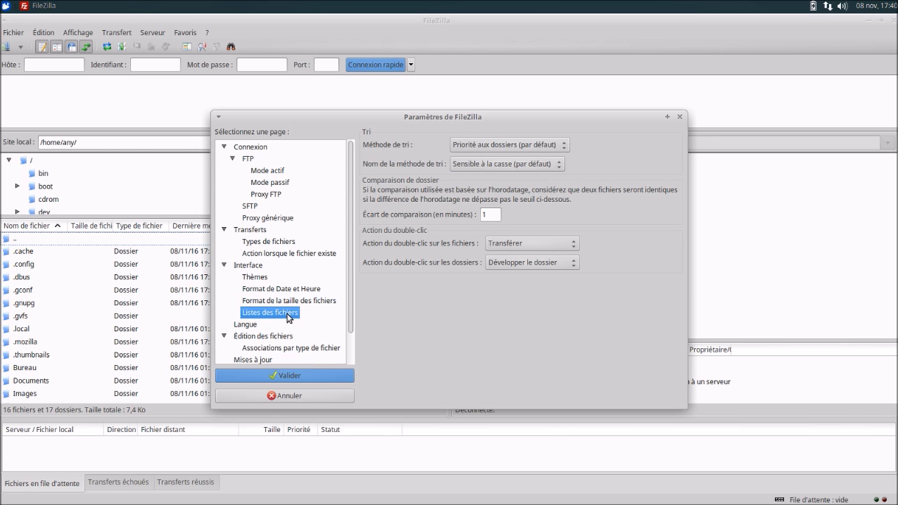
left_click(500, 145)
left_click(494, 147)
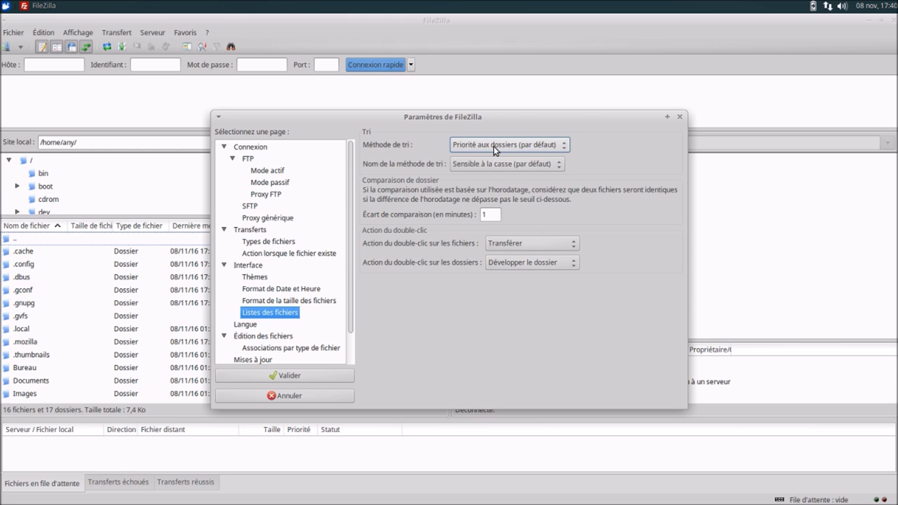
left_click(493, 163)
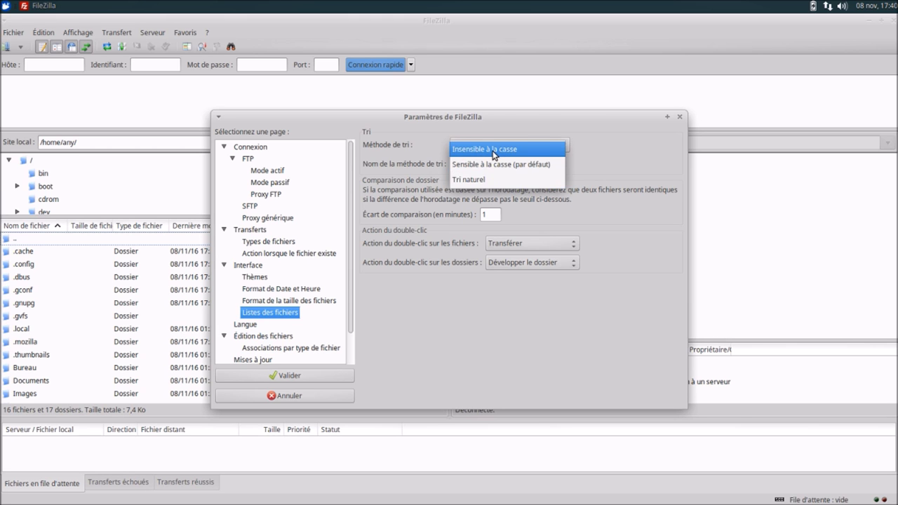
left_click(491, 162)
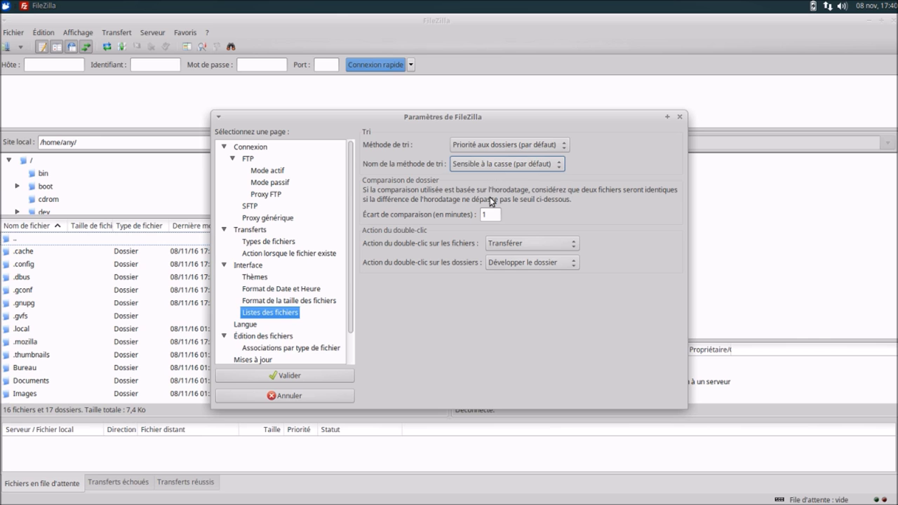
- Review the double-click actions, keeping "Transférer" for files and "Développer le dossier" for folders
left_click(503, 244)
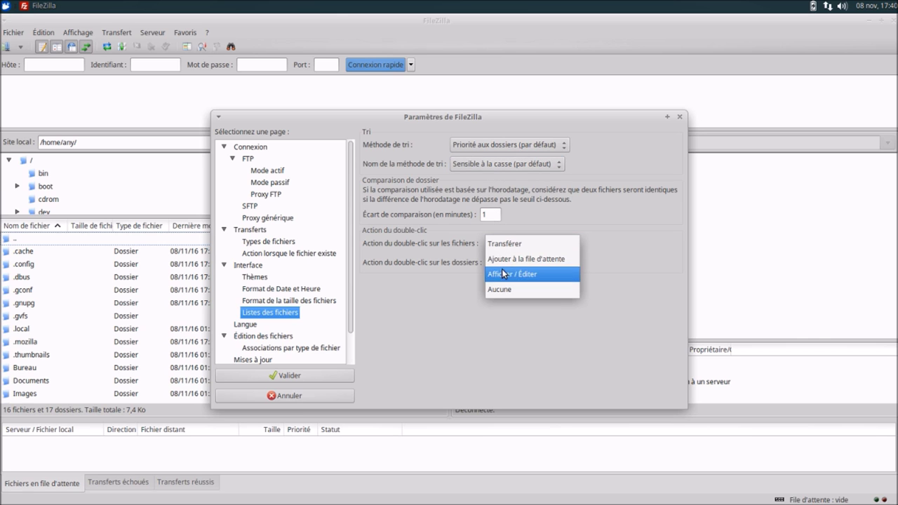
left_click(504, 243)
left_click(501, 262)
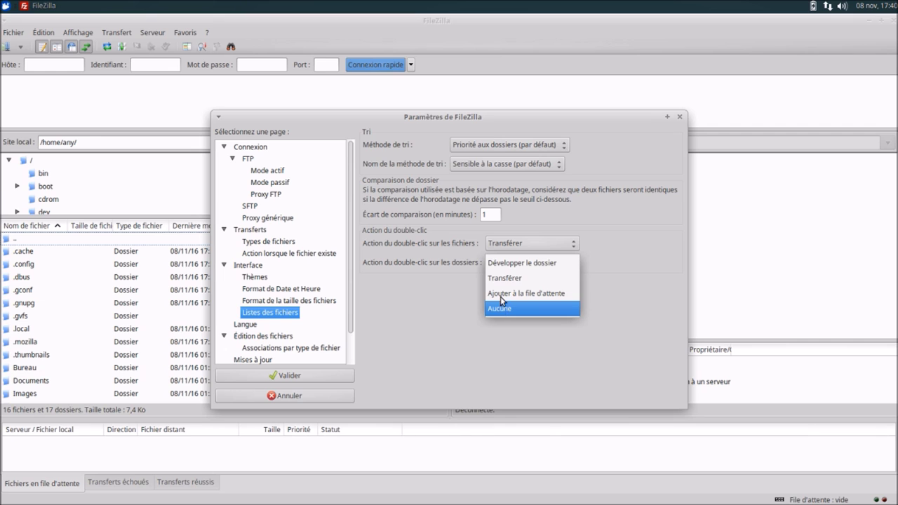
left_click(502, 264)
- Set file editing to the system's default editor for text files, using file type associations if available, and check the language and association settings
left_click_drag(350, 263, 356, 315)
left_click(257, 291)
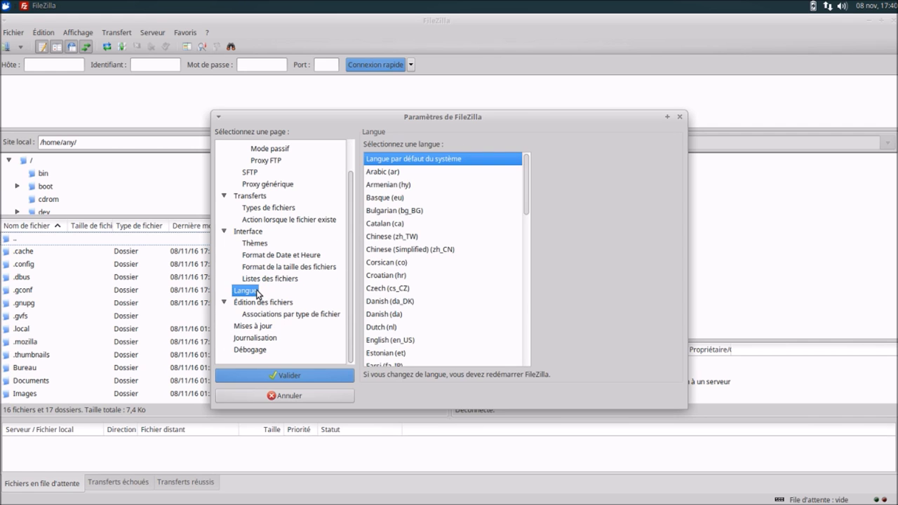
left_click(261, 303)
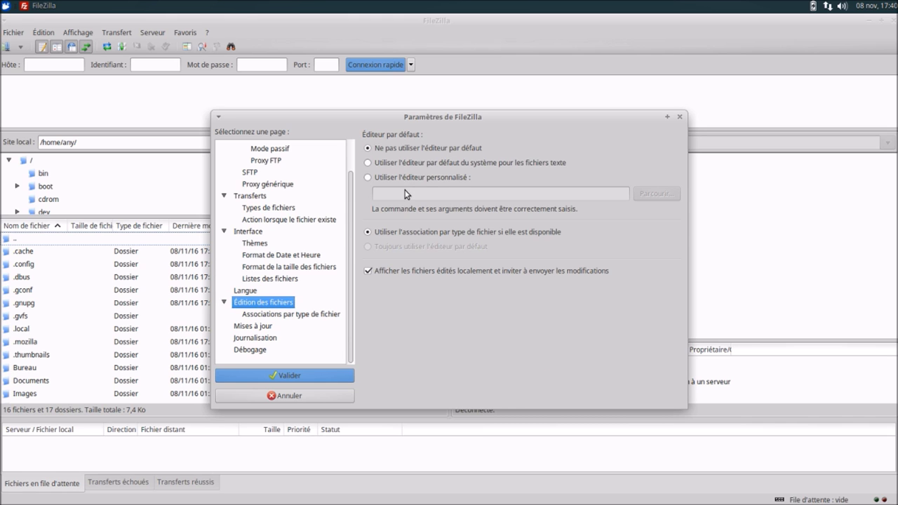
left_click(414, 164)
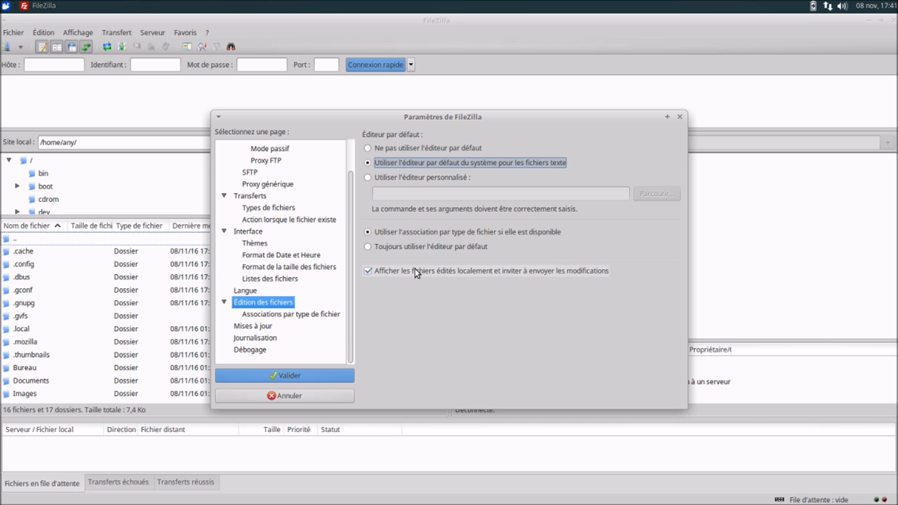
left_click(413, 245)
left_click(409, 233)
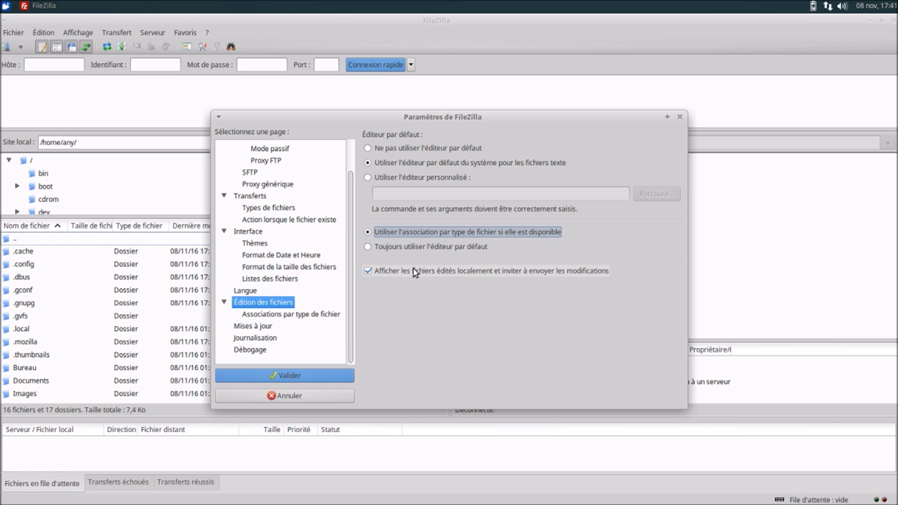
left_click(325, 314)
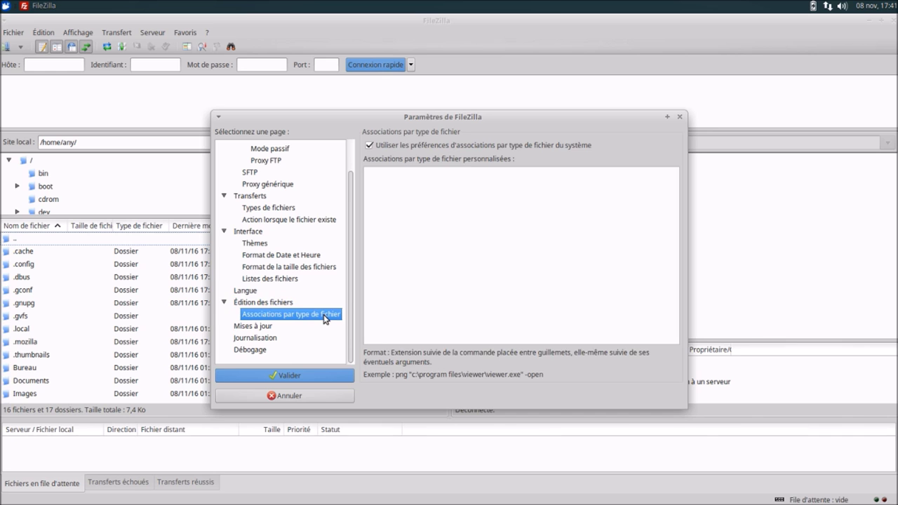
- Keep weekly update checks limited to stable versions, and run a manual check for FileZilla updates
left_click(269, 328)
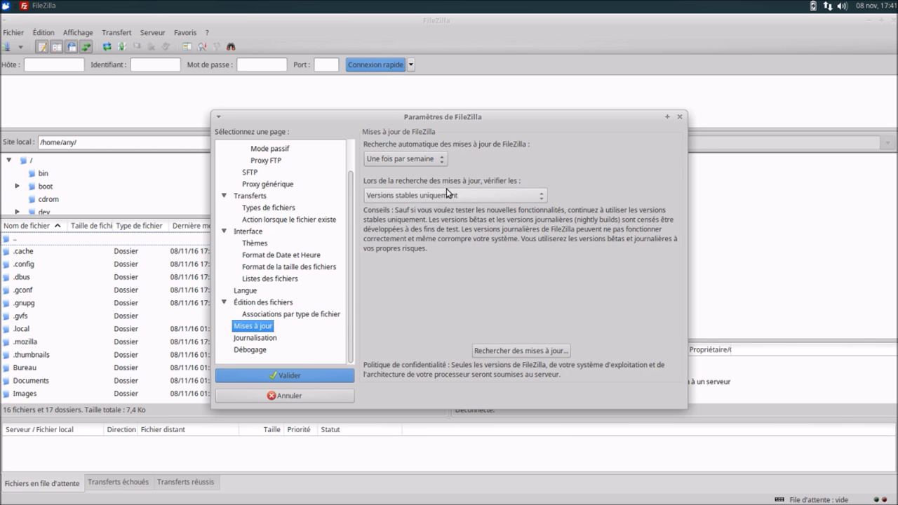
left_click(442, 159)
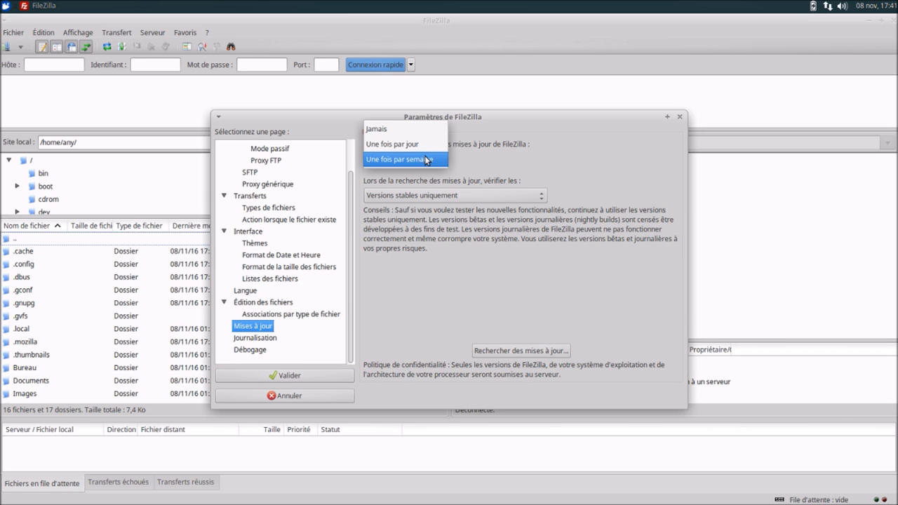
left_click(425, 160)
left_click(424, 193)
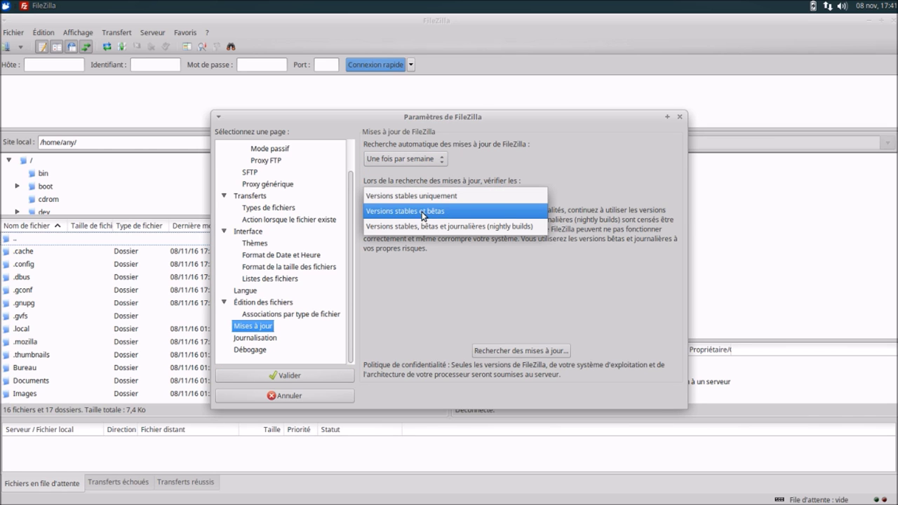
left_click(417, 195)
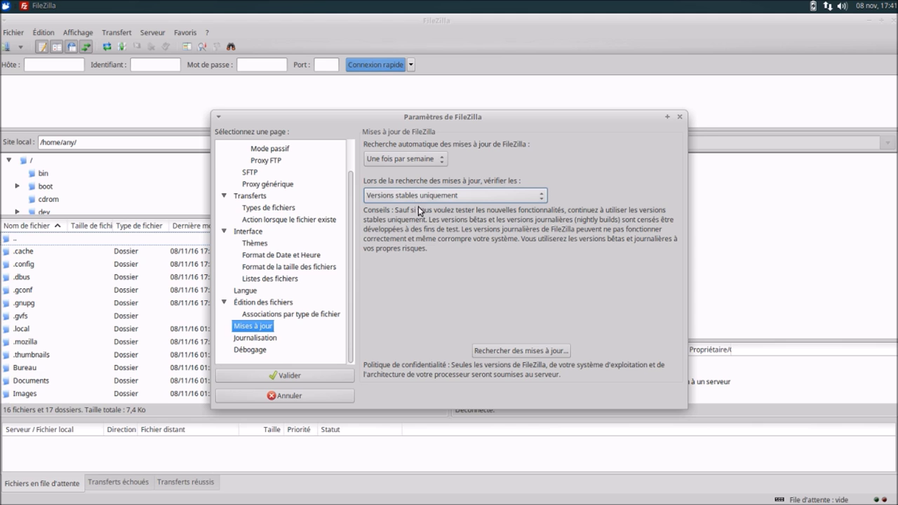
left_click(489, 352)
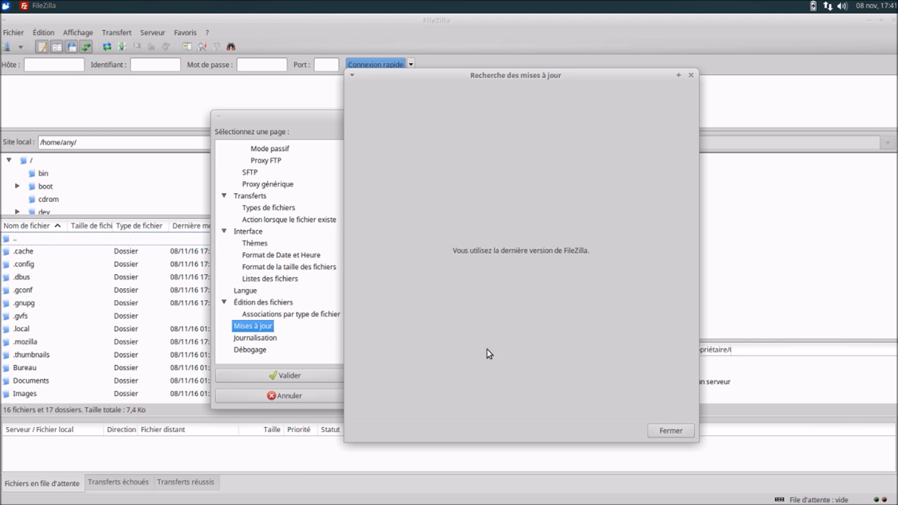
left_click(662, 429)
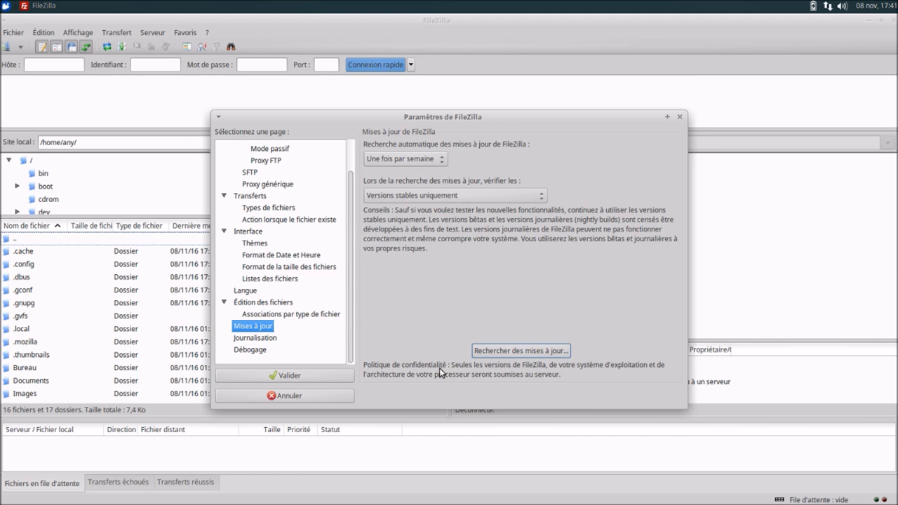
- Enable timestamps in the event log and saving the log to a file
left_click(269, 339)
left_click(393, 145)
left_click(397, 161)
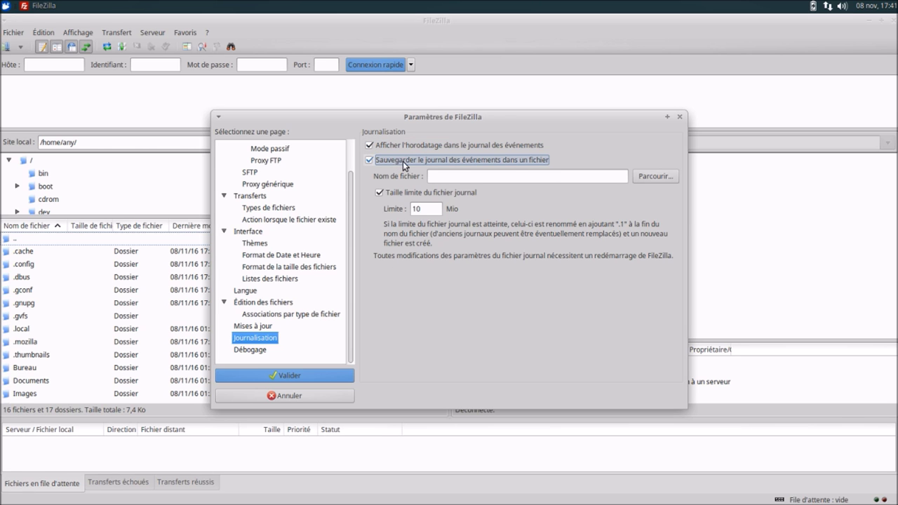
- Create a FileZilla folder inside Documents and set the log file to filezilla.log in it
left_click(646, 179)
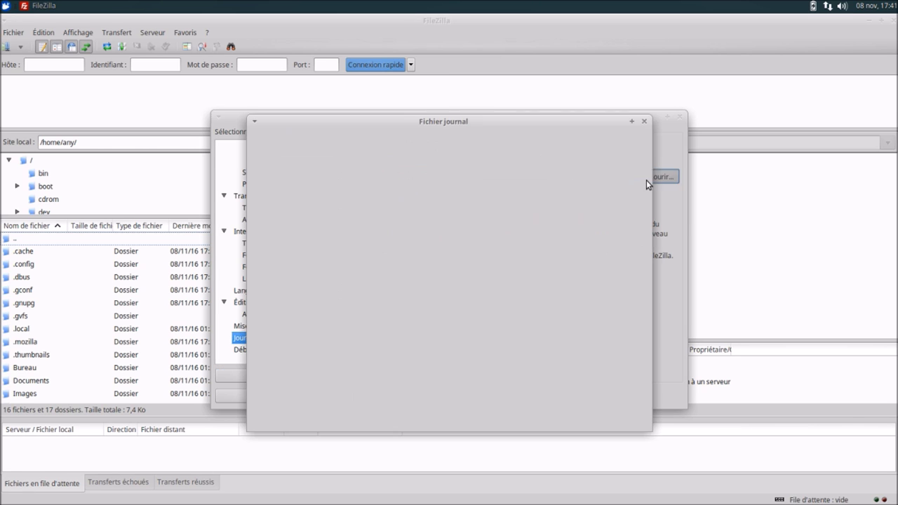
double_click(387, 223)
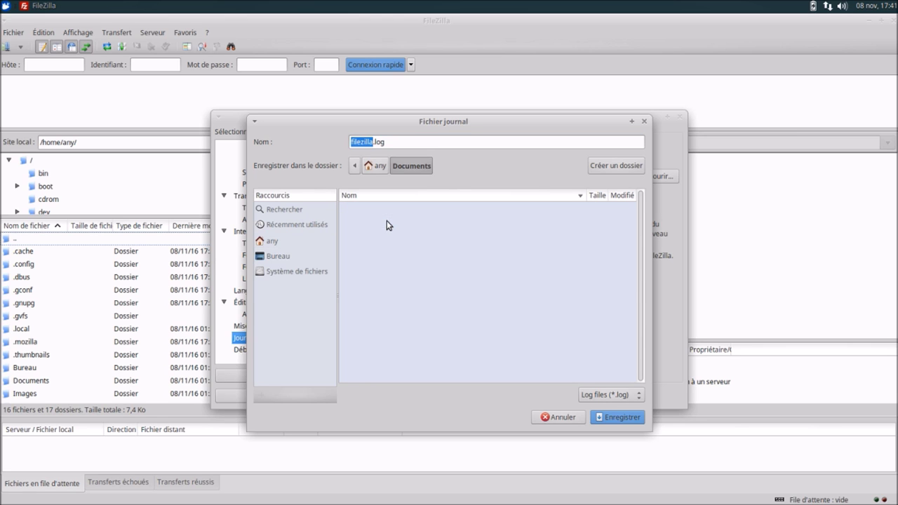
left_click(595, 168)
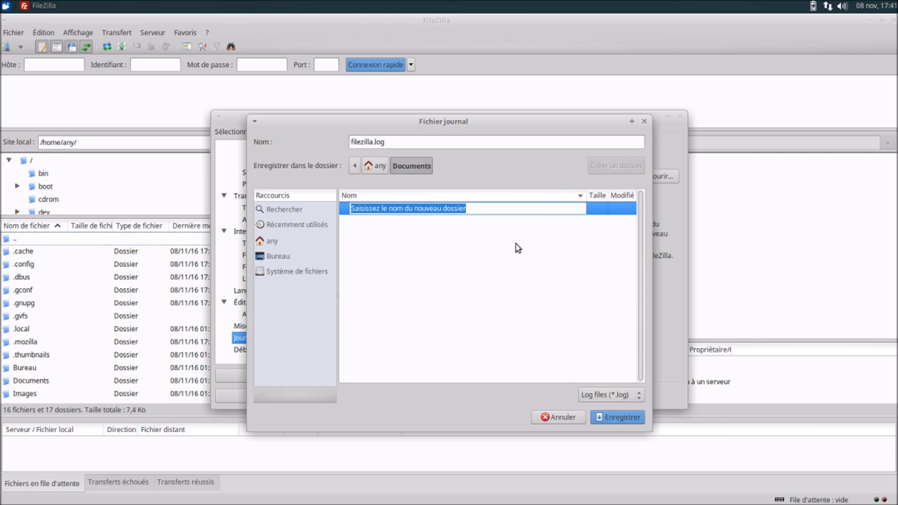
type("FileZilla")
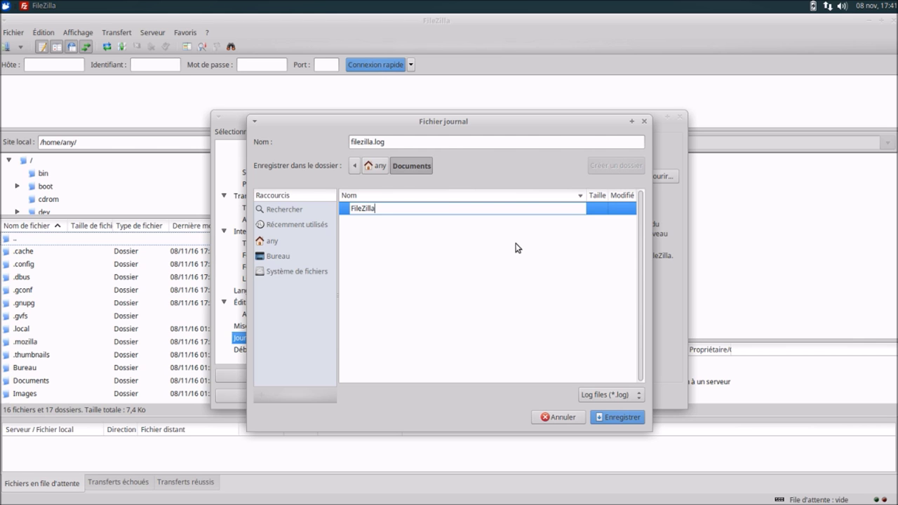
key("Return")
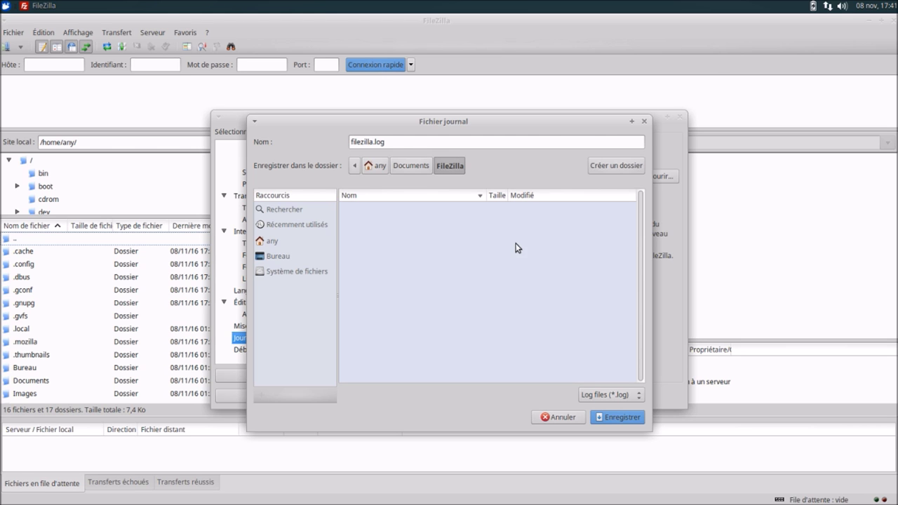
left_click(604, 417)
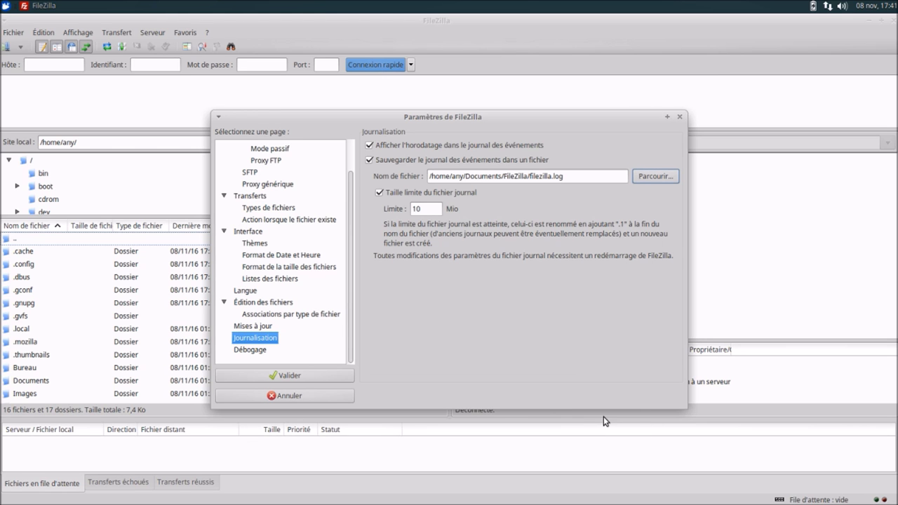
- Enable the debug menu in the debugging settings
left_click(264, 350)
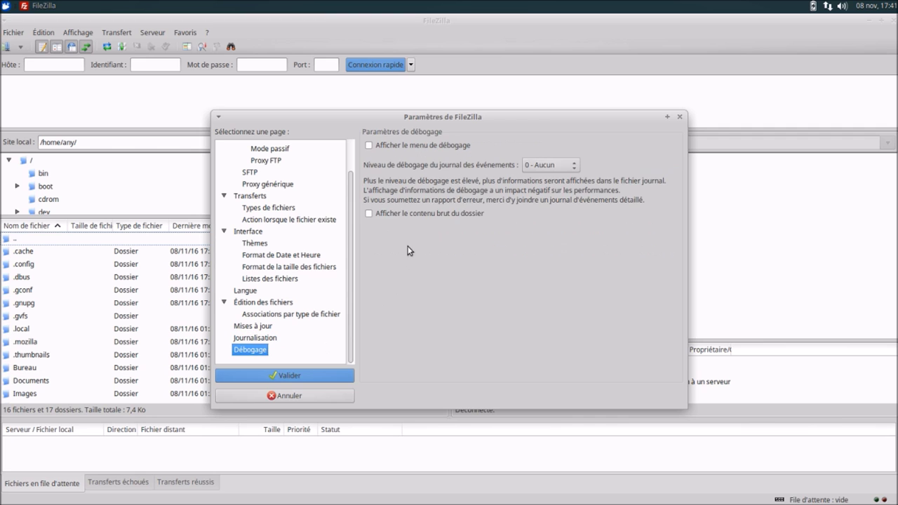
left_click(418, 146)
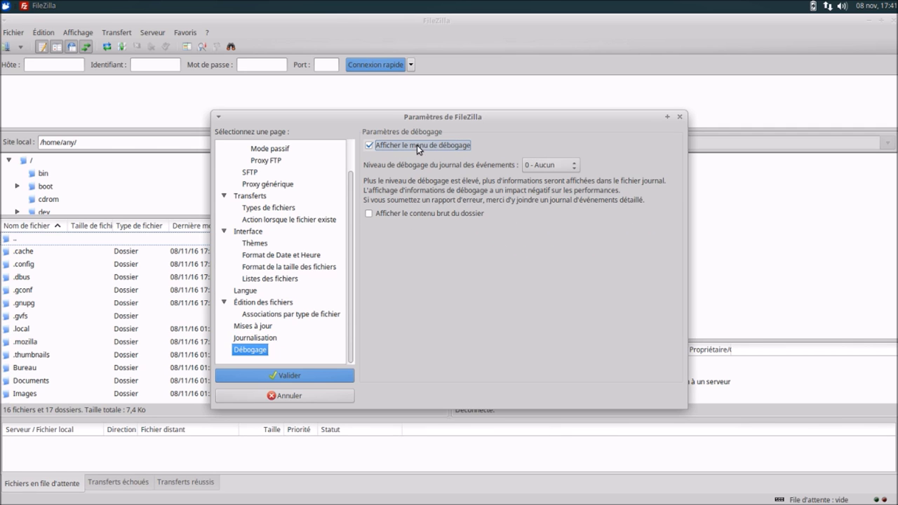
- Set the event log debug level to 3 - Détailler and apply the settings
left_click(542, 165)
left_click(547, 211)
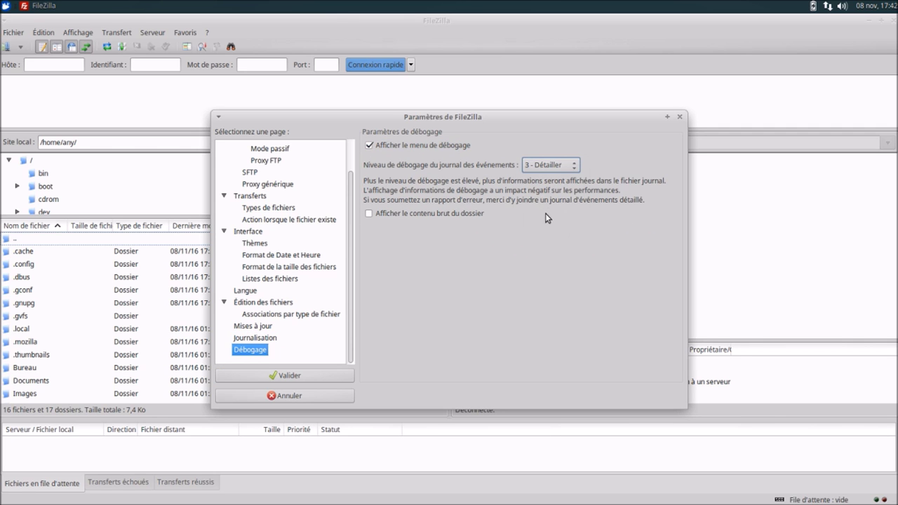
left_click(331, 377)
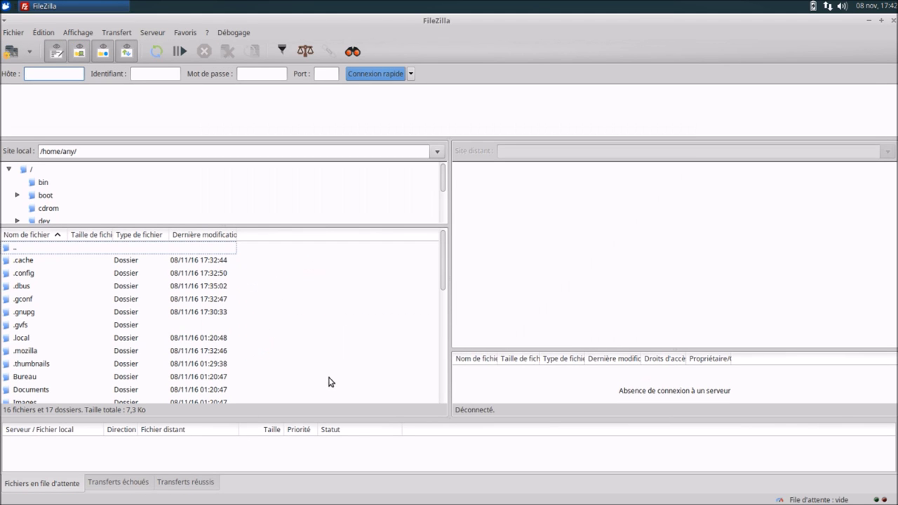
- Create a new site entry named blablaLINUX in the Site Manager
left_click(8, 54)
left_click(300, 341)
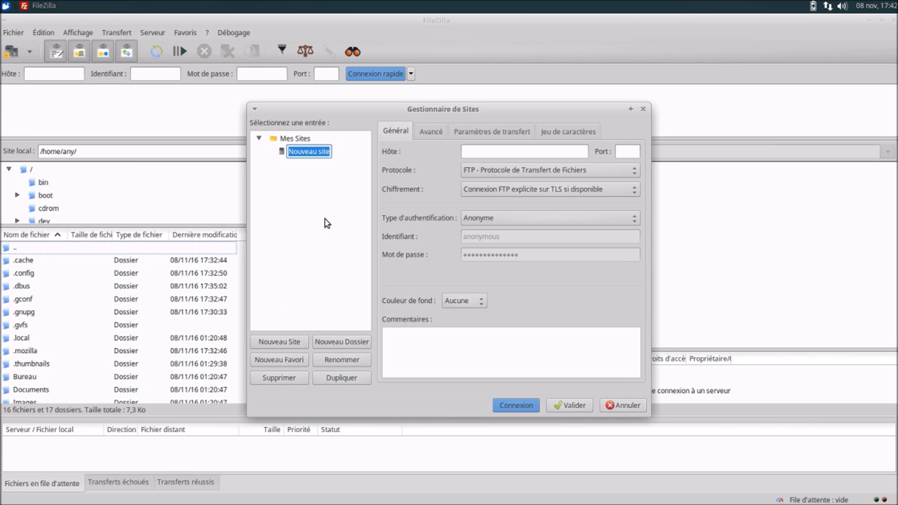
type("blablaLINUX")
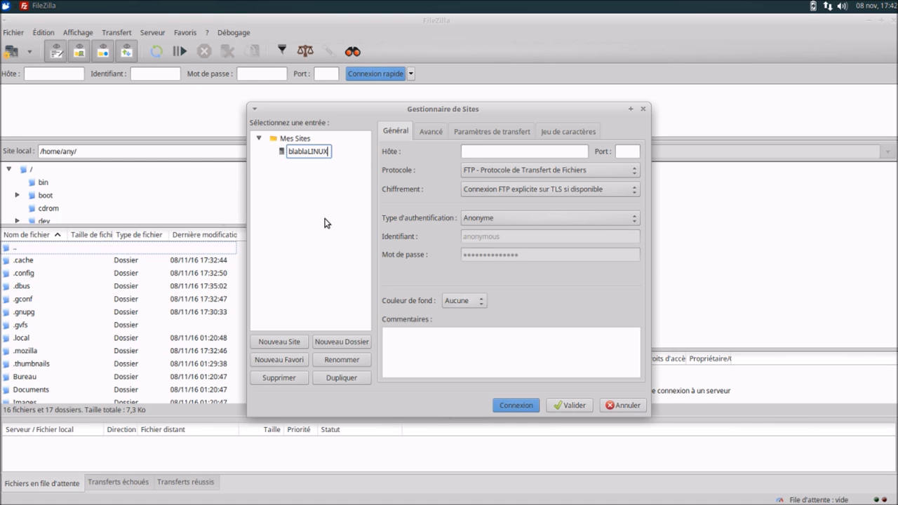
- Set the site's host to blablalinux.servehttp.com and port to 21, keeping the FTP protocol and explicit TLS if available
left_click(475, 152)
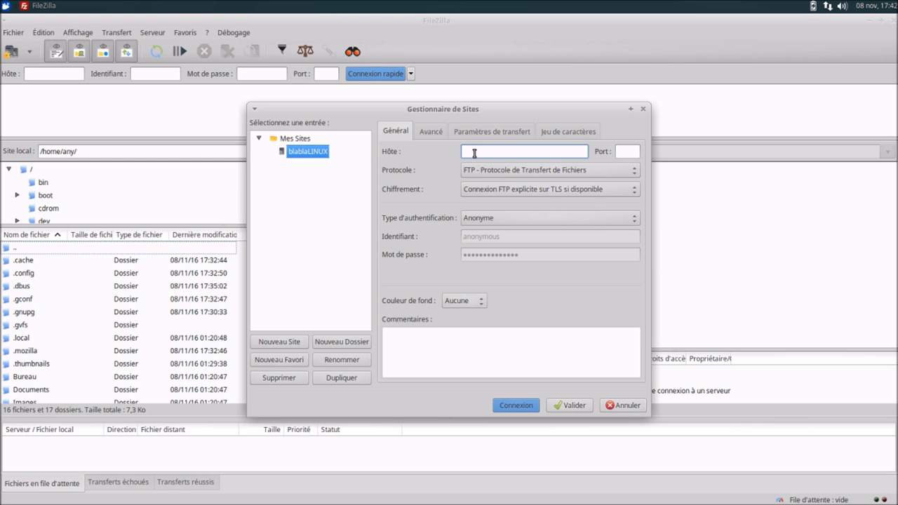
type("blablalinux.servehttp.com")
left_click(620, 151)
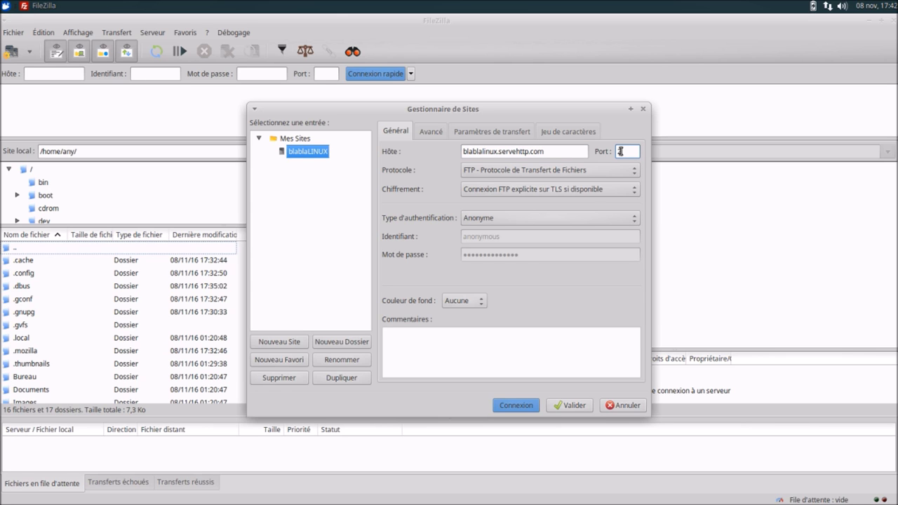
type("21")
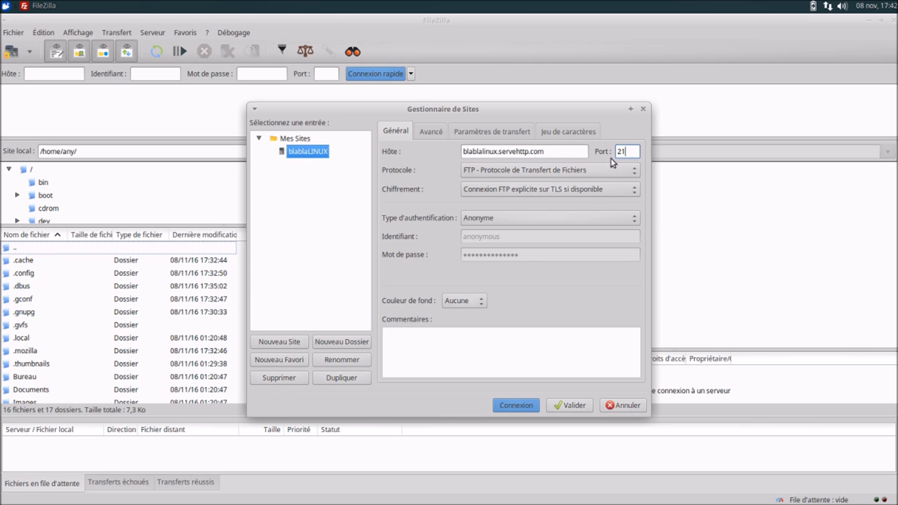
left_click(491, 168)
key("Escape")
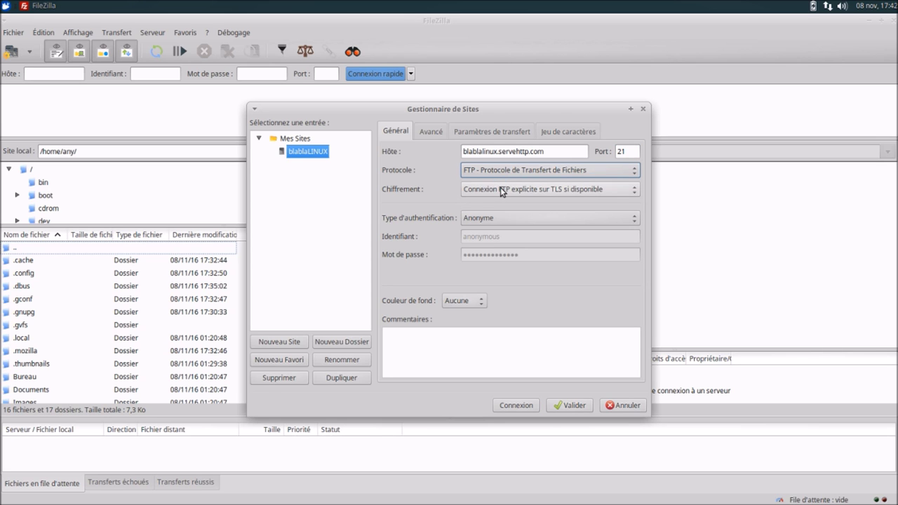
left_click(501, 191)
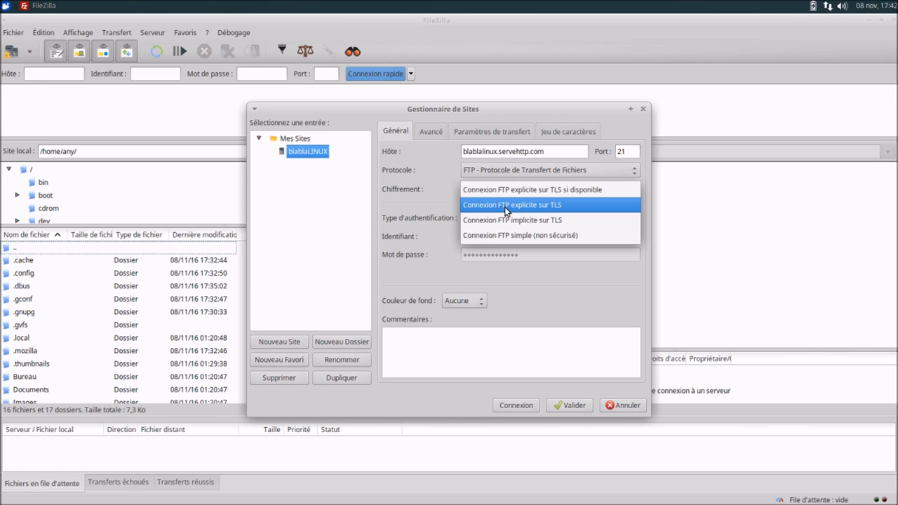
left_click(514, 190)
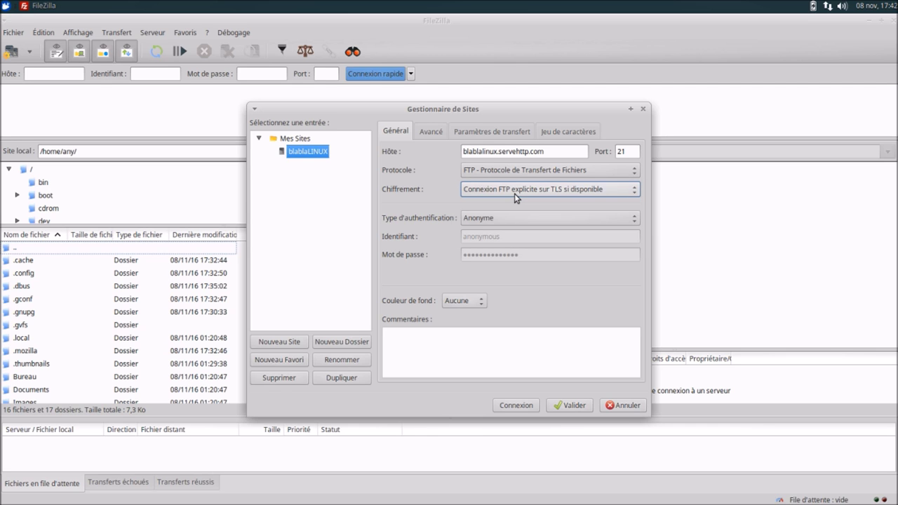
- Set the site's authentication type to Normale, enter the account's username and password, and save the site
left_click(507, 220)
left_click(516, 234)
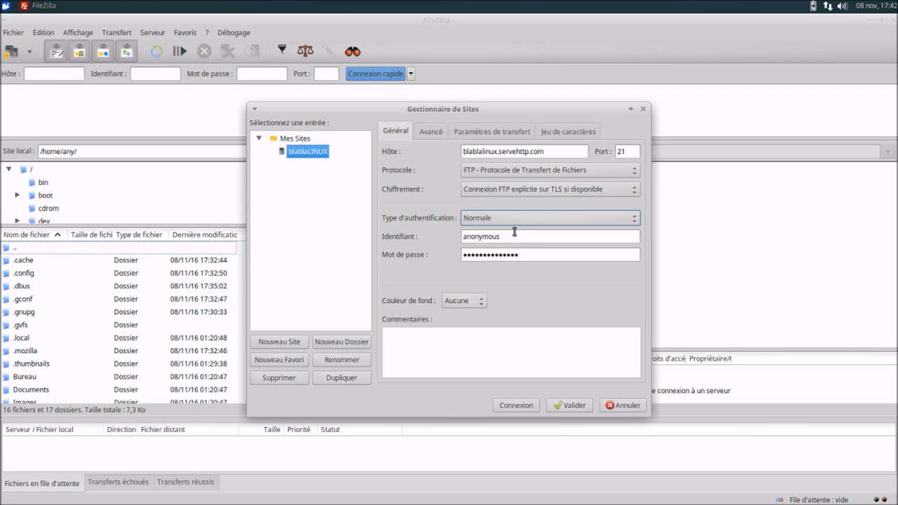
left_click(514, 239)
left_click_drag(514, 239, 449, 240)
type("b")
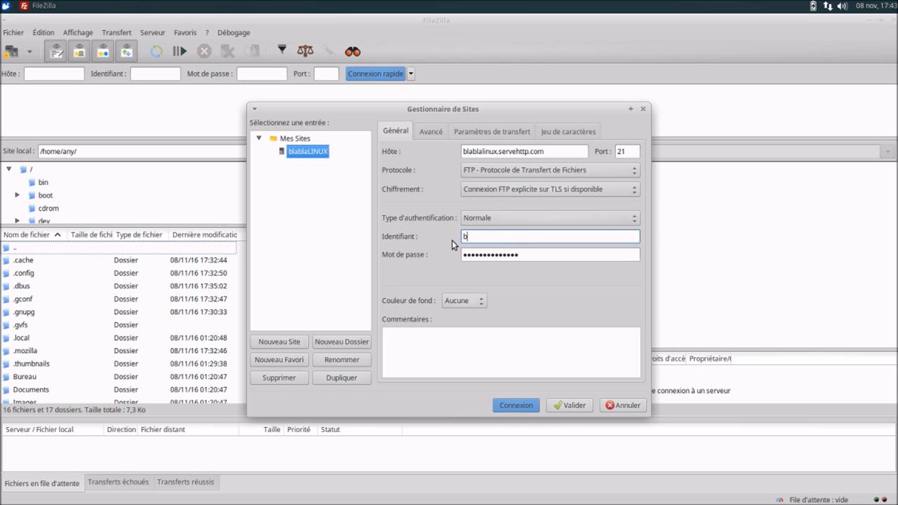
type("lablateurx")
left_click_drag(524, 257, 445, 257)
type("•••••••••••")
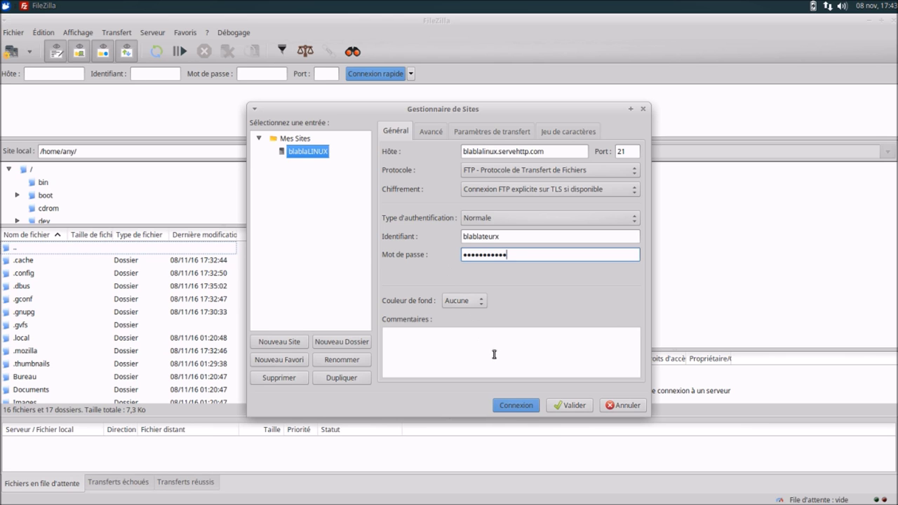
left_click(555, 410)
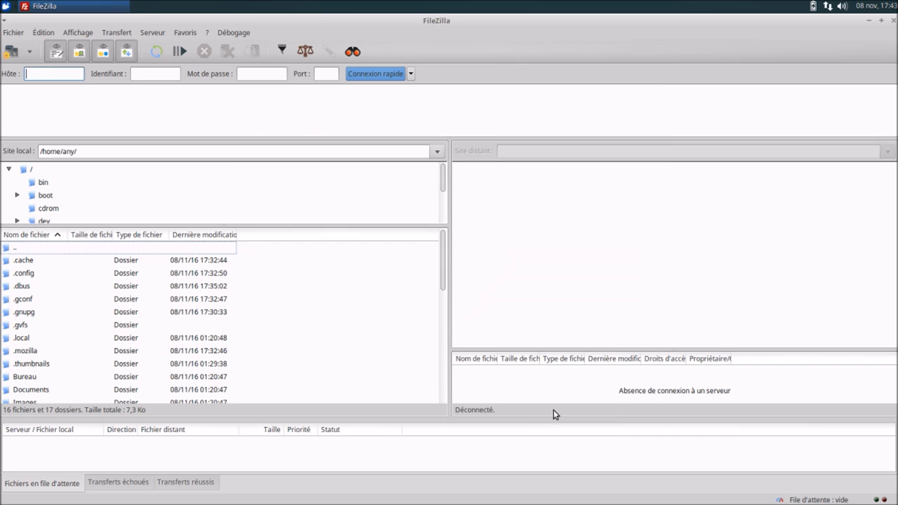
- Check the quick list of saved sites, restart FileZilla and dismiss the Site Manager shown at startup
left_click(31, 52)
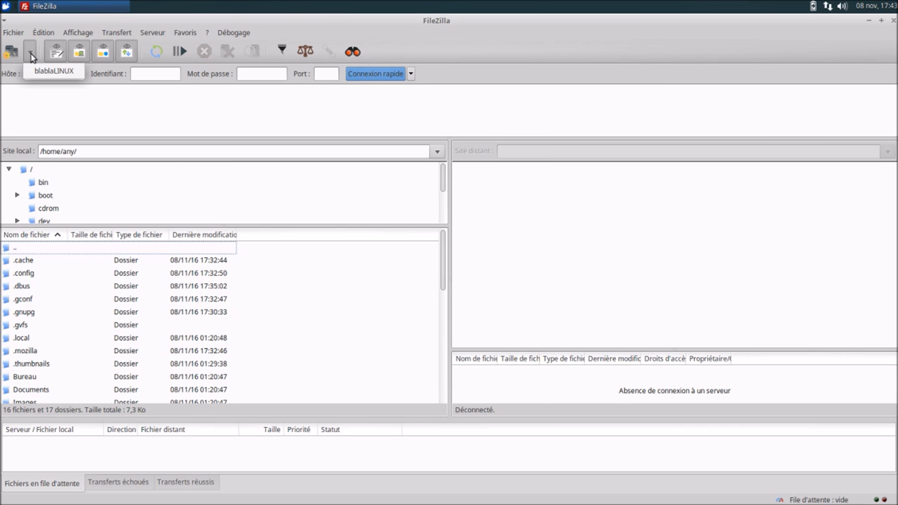
left_click(60, 100)
left_click(13, 32)
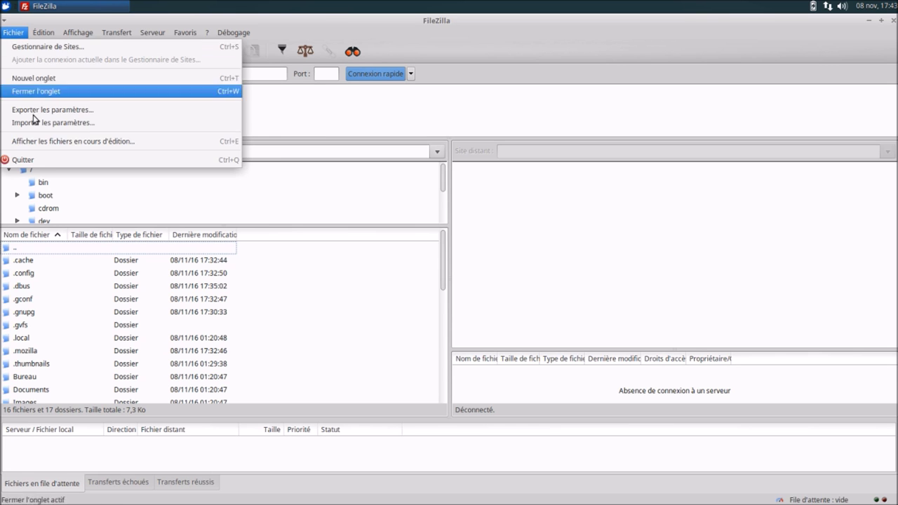
left_click(40, 158)
left_click(7, 7)
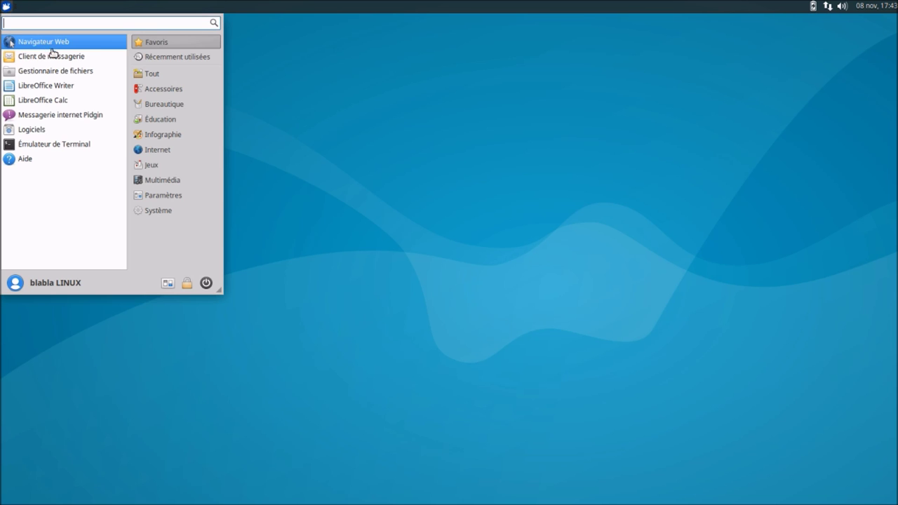
left_click(137, 58)
left_click(87, 40)
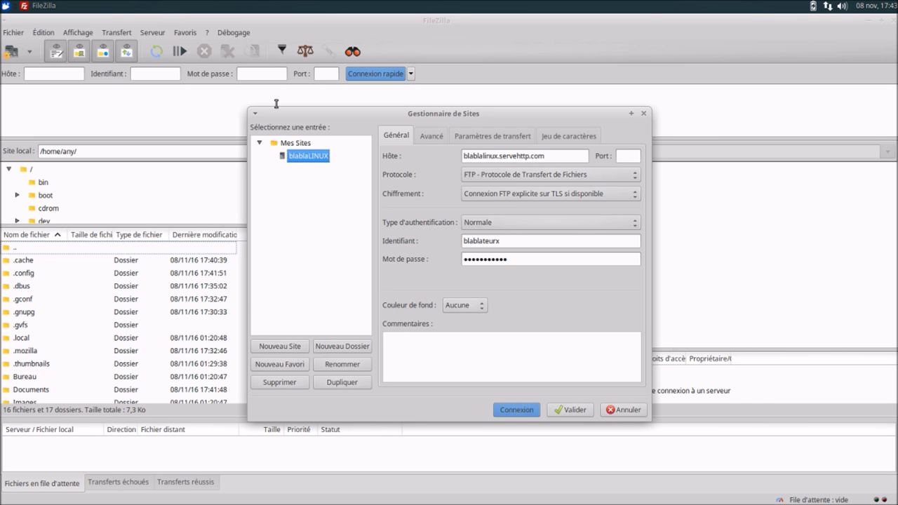
left_click(628, 413)
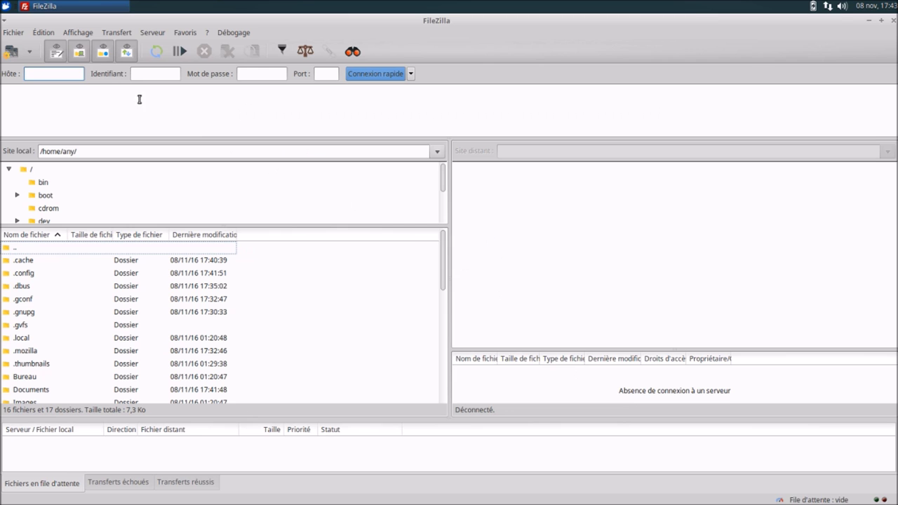
- Disable showing the Site Manager at startup in the interface settings and apply the change
left_click(50, 32)
left_click(62, 78)
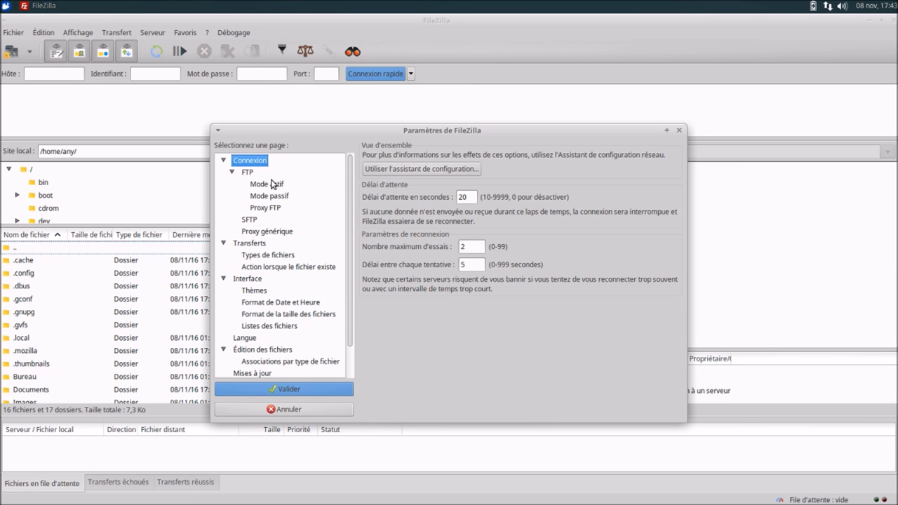
left_click(256, 280)
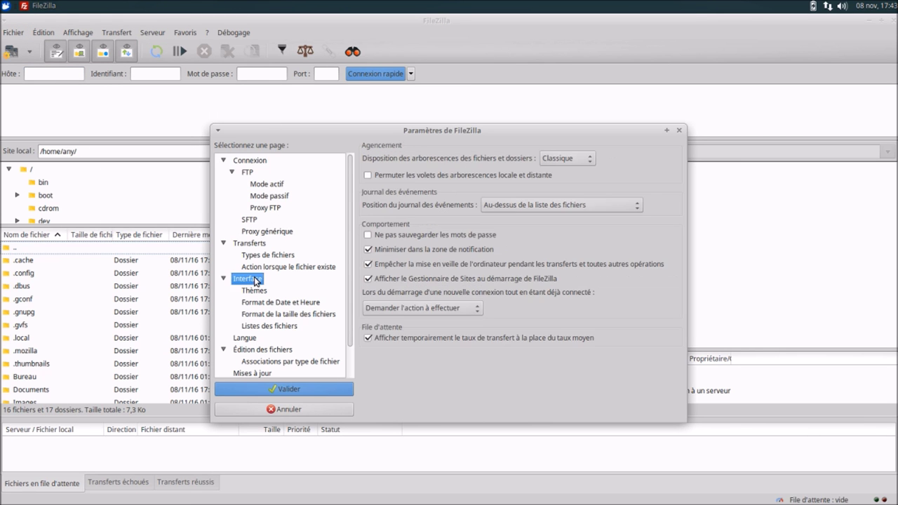
left_click(381, 279)
left_click(334, 384)
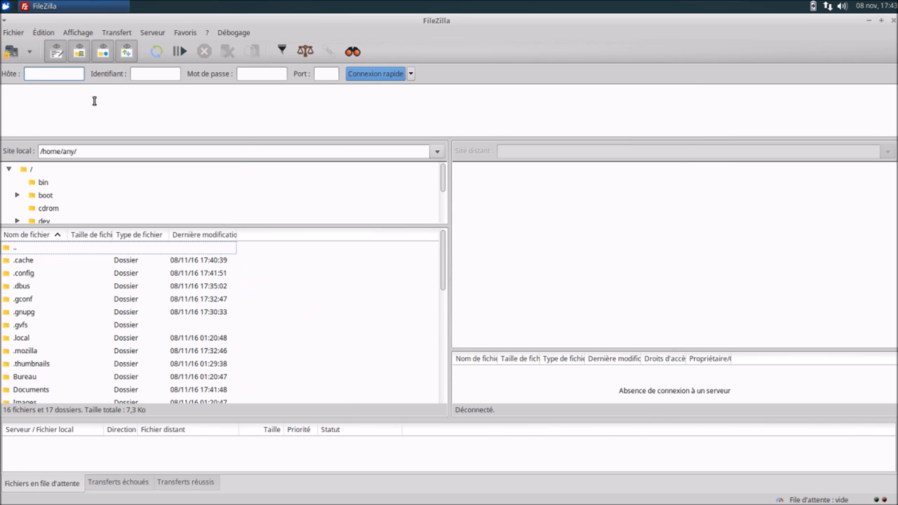
- Quit FileZilla and relaunch it from the recently used applications to test the startup setting
left_click(14, 33)
left_click(47, 156)
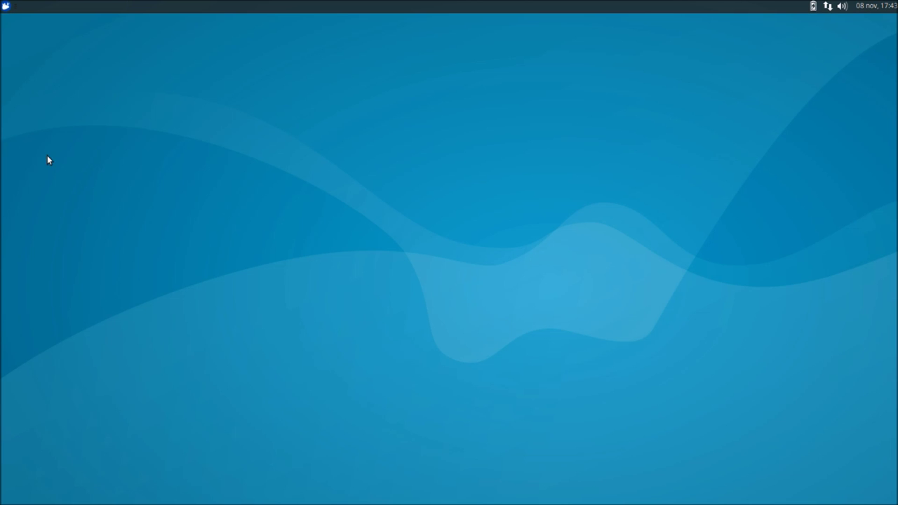
left_click(8, 10)
left_click(177, 56)
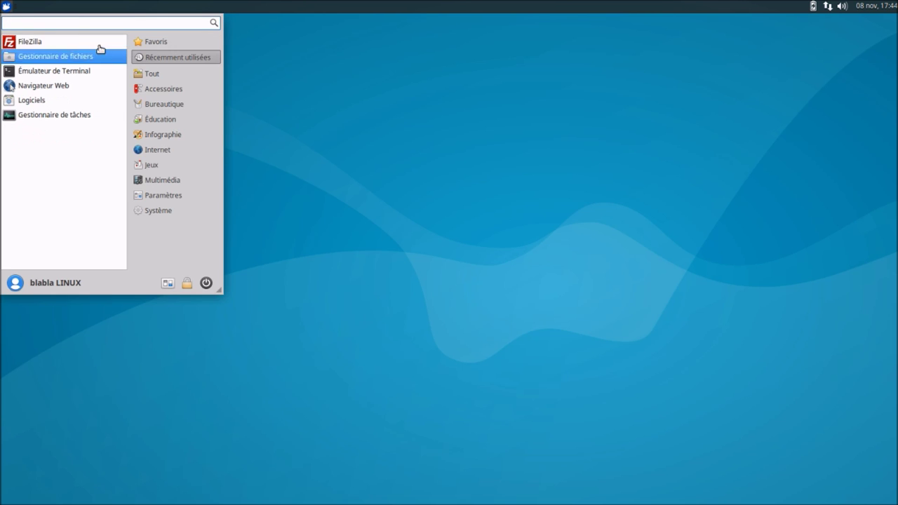
left_click(79, 41)
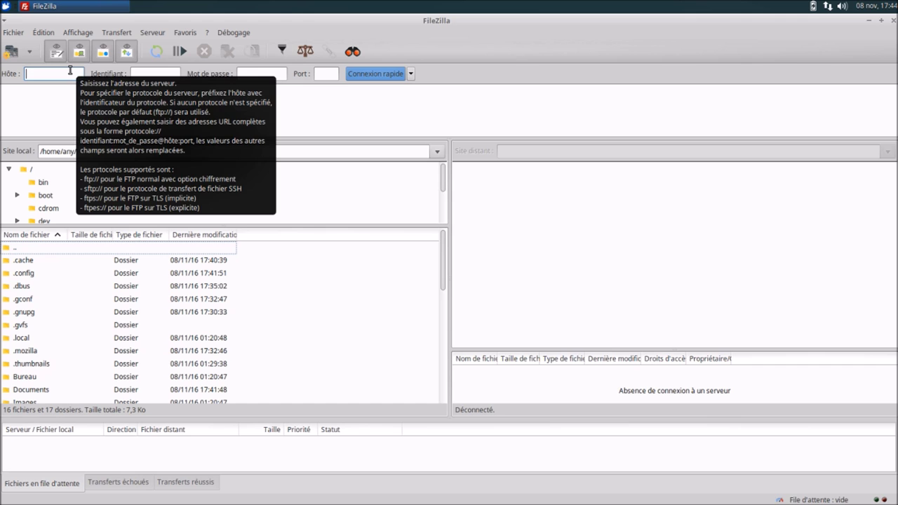
- Enter blablawindows.servehttp.com as the quick connection host
type("blab")
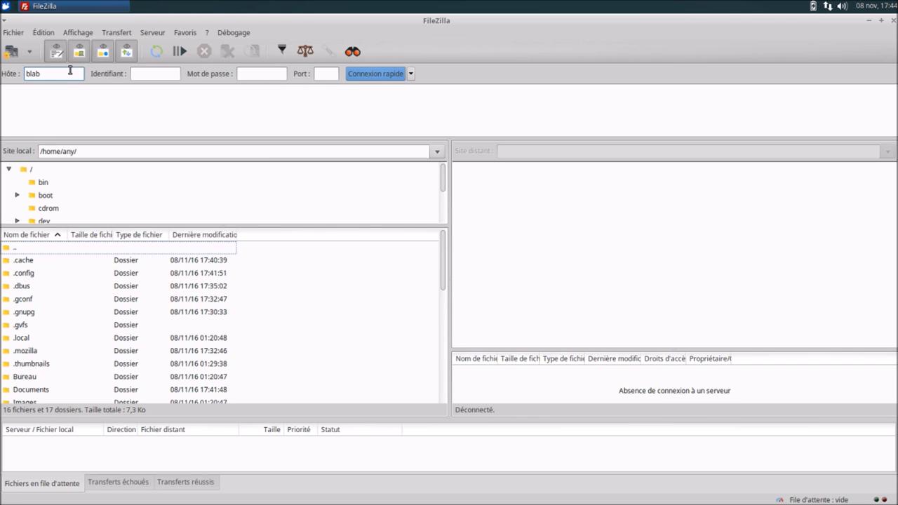
type("lawindows")
type(".serveh")
type("ttp.com")
- Fill in the quick connection's account username and password, and set the port to 21
left_click(147, 75)
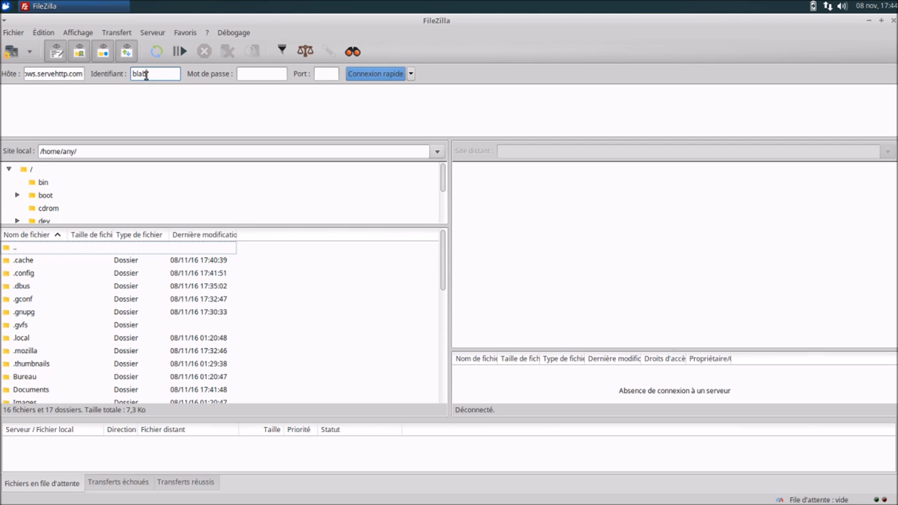
type("blablawin")
left_click(245, 75)
type("••••••••")
left_click(327, 74)
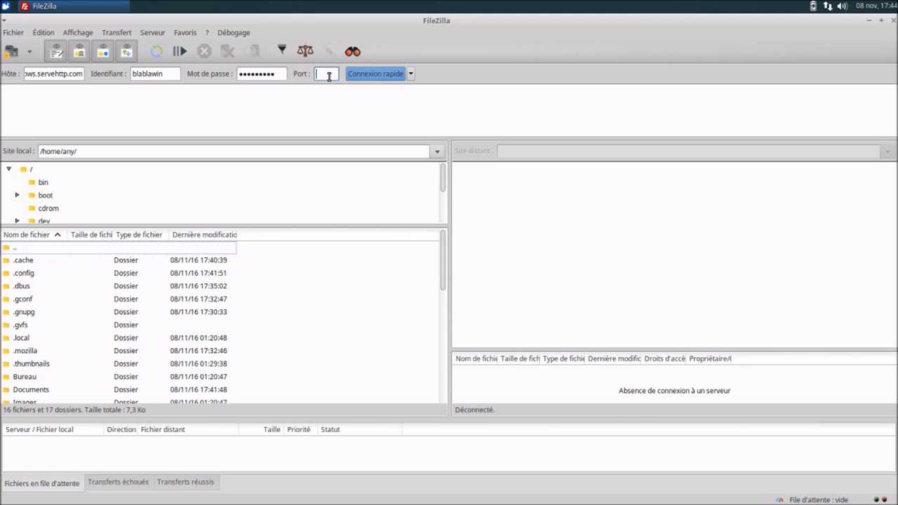
type("21")
left_click(411, 74)
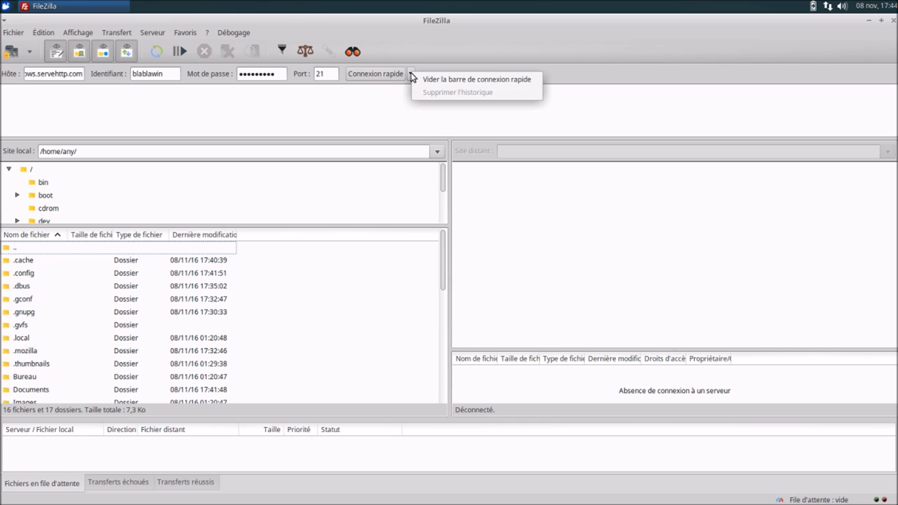
left_click(410, 74)
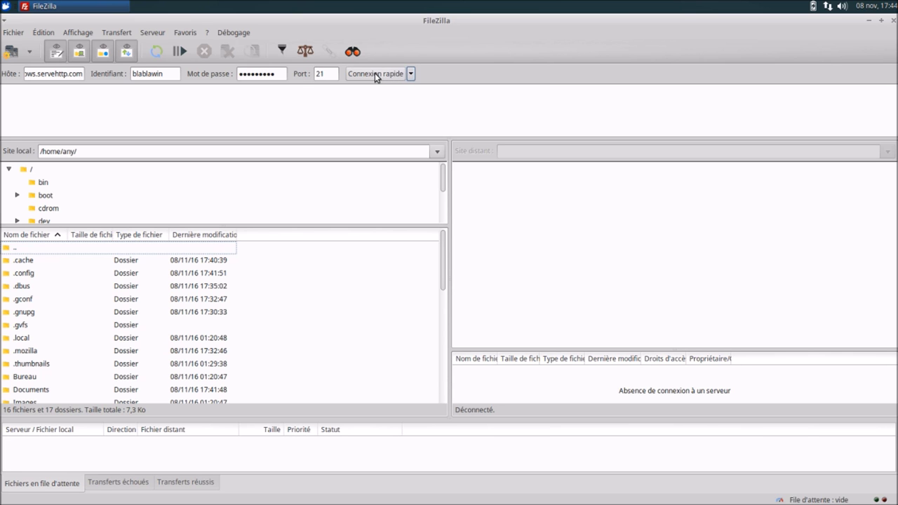
- Start the quick connection and accept the server's certificate, always trusting it in future sessions
left_click(376, 74)
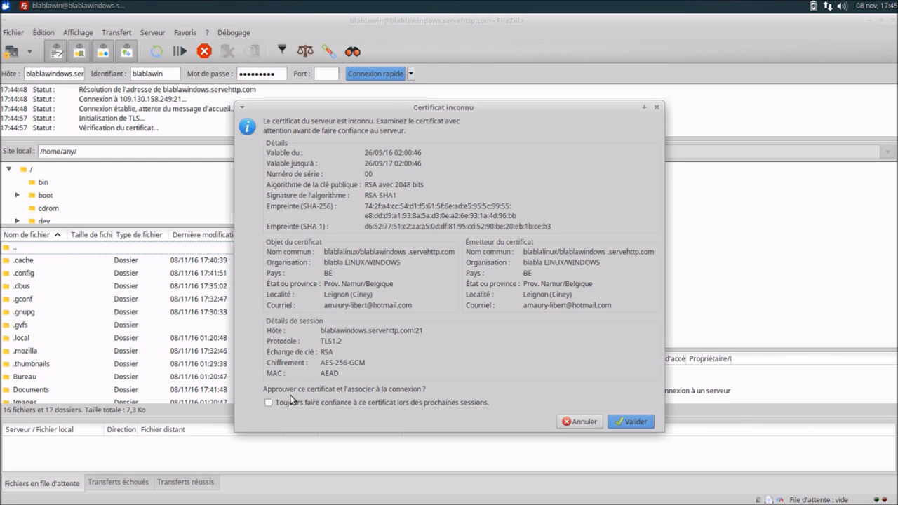
left_click(269, 404)
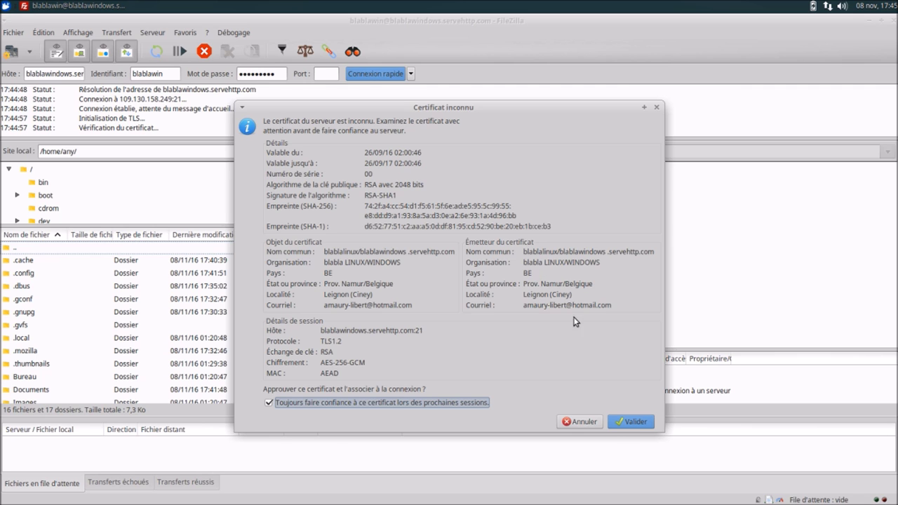
left_click(613, 421)
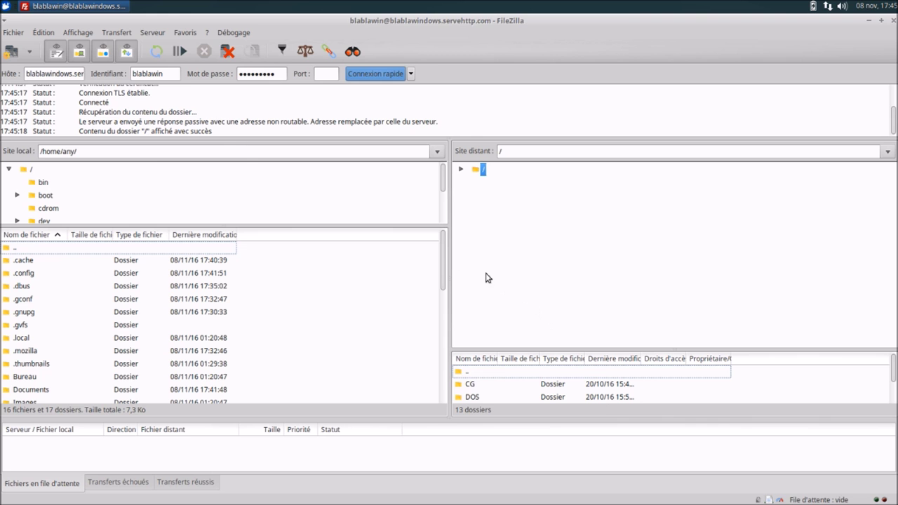
- Hide both the local and the remote directory trees
left_click(87, 31)
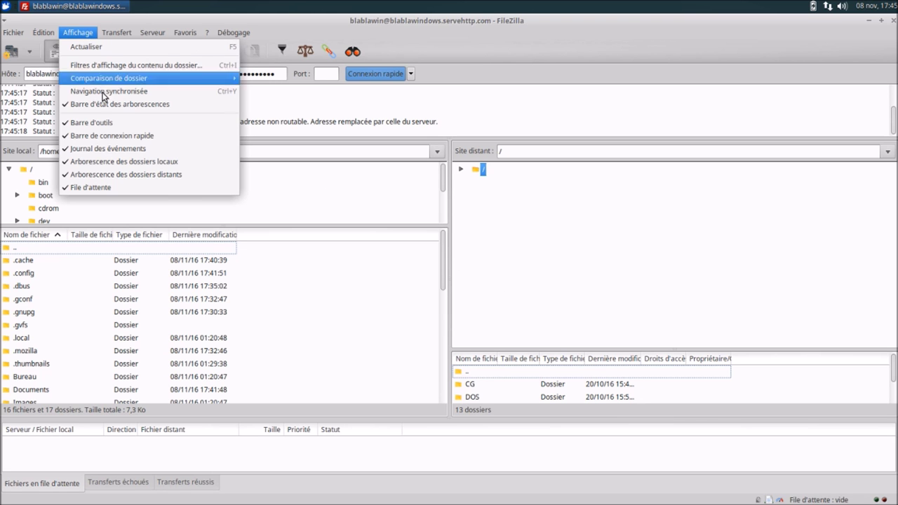
left_click(126, 161)
left_click(78, 32)
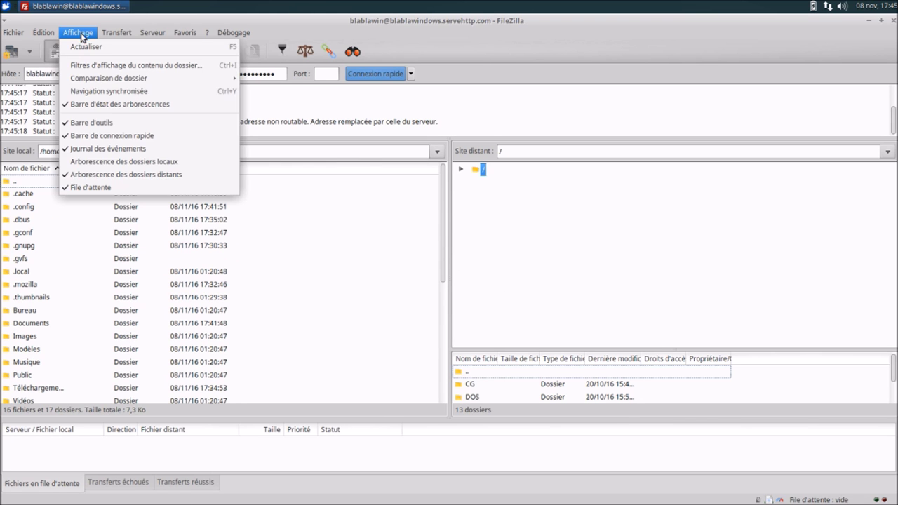
left_click(122, 174)
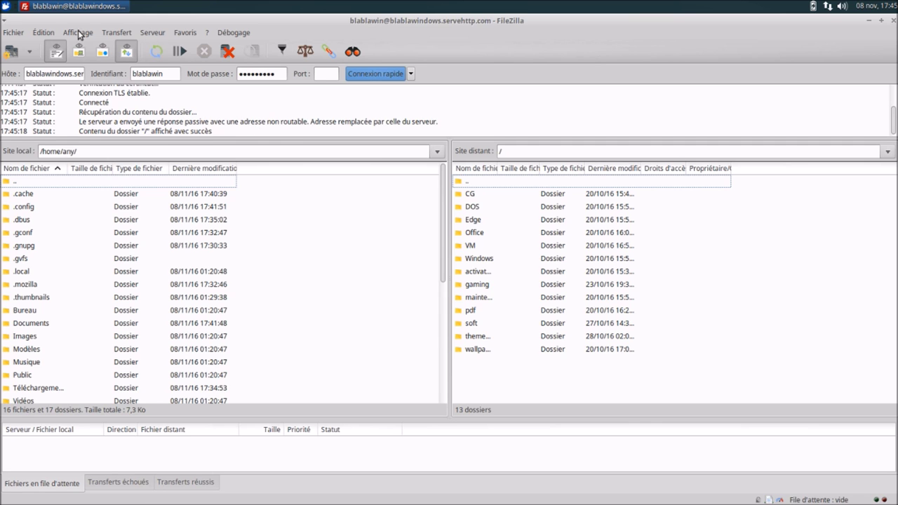
- Add the current connection to the Site Manager under the name blabla_WINDOWS
left_click(42, 32)
mouse_move(17, 35)
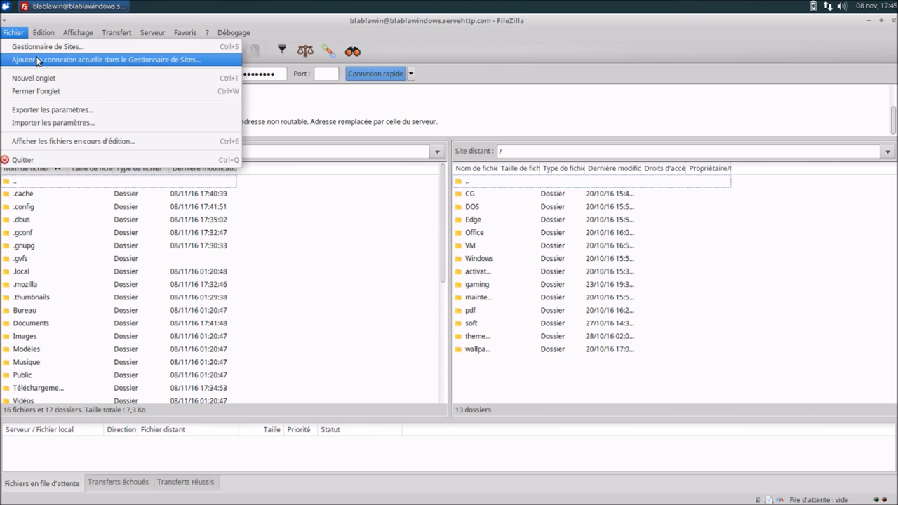
left_click(181, 59)
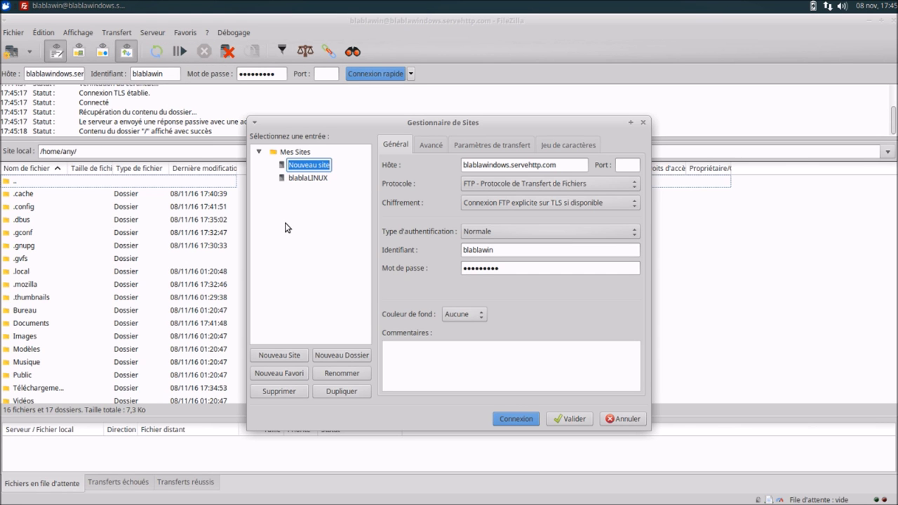
type("blabl")
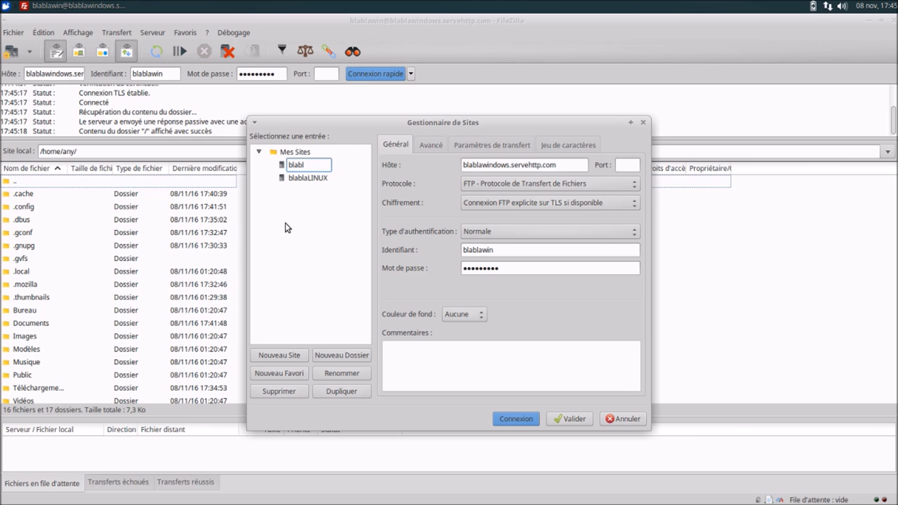
type("aWINDOWS_")
key("Return")
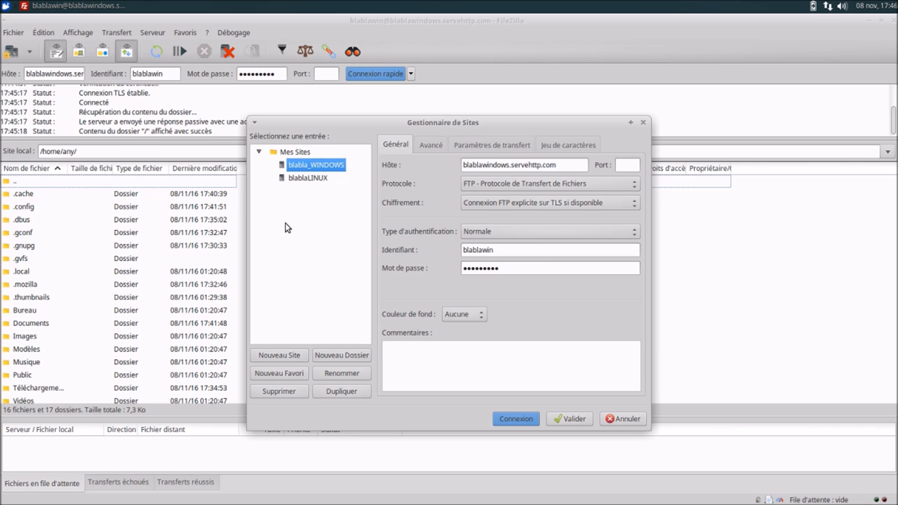
- Rename the blablaLINUX site entry to blabla_LINUX and save the Site Manager changes
left_click(309, 180)
left_click(352, 374)
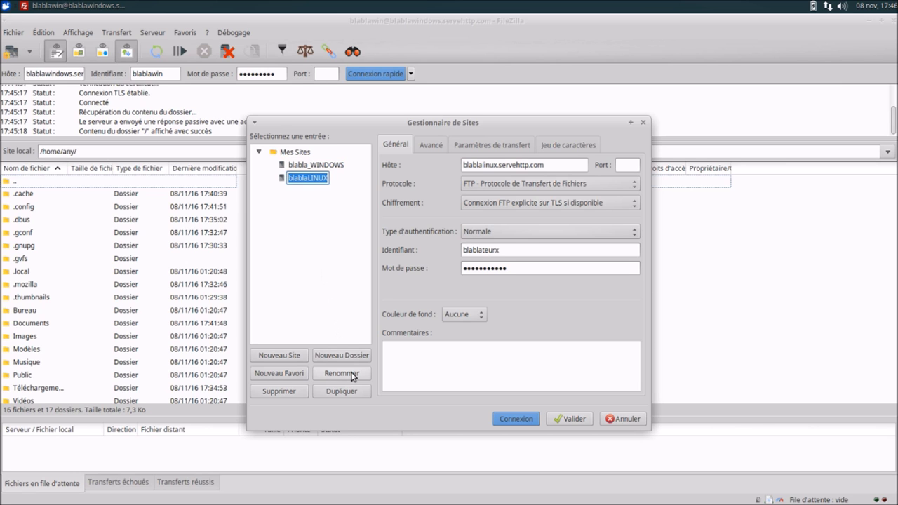
key("Home")
key("Right")
type("_")
left_click(567, 419)
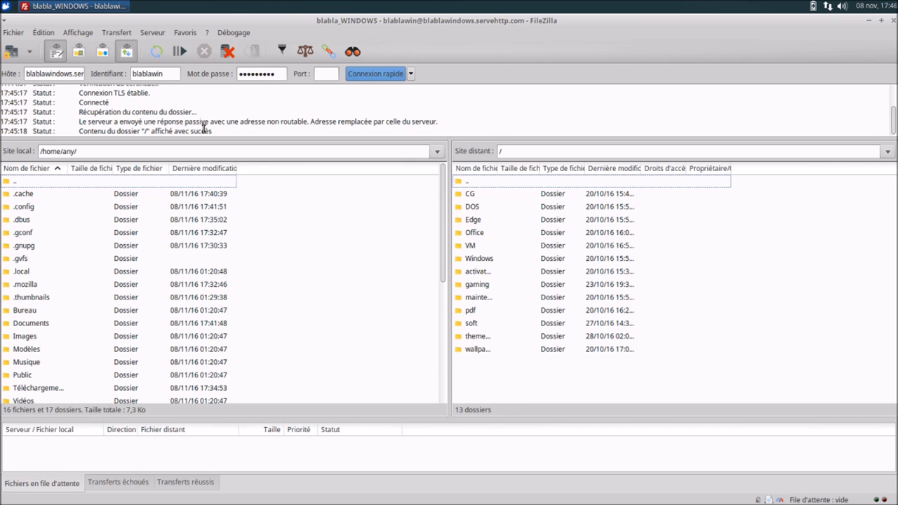
- Review the list of saved sites and the Site Manager, and close it without changes
left_click(29, 51)
left_click(42, 84)
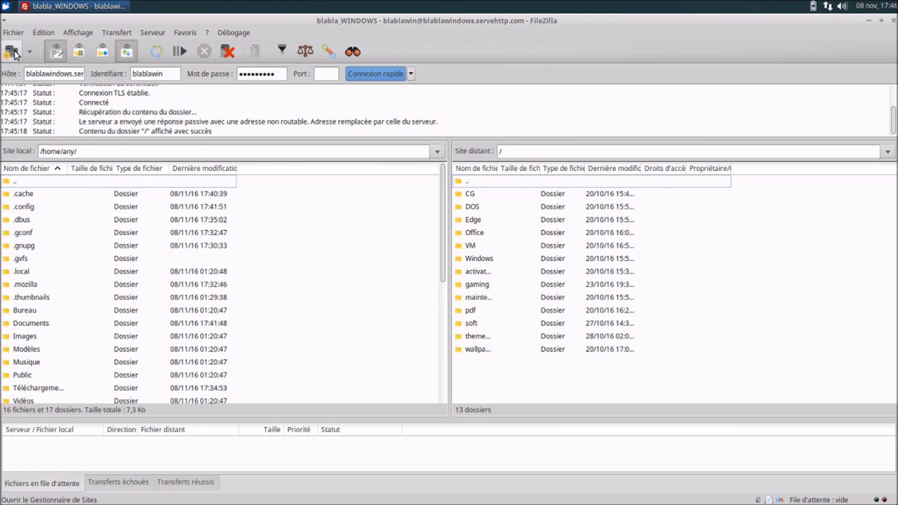
left_click(11, 52)
left_click(620, 419)
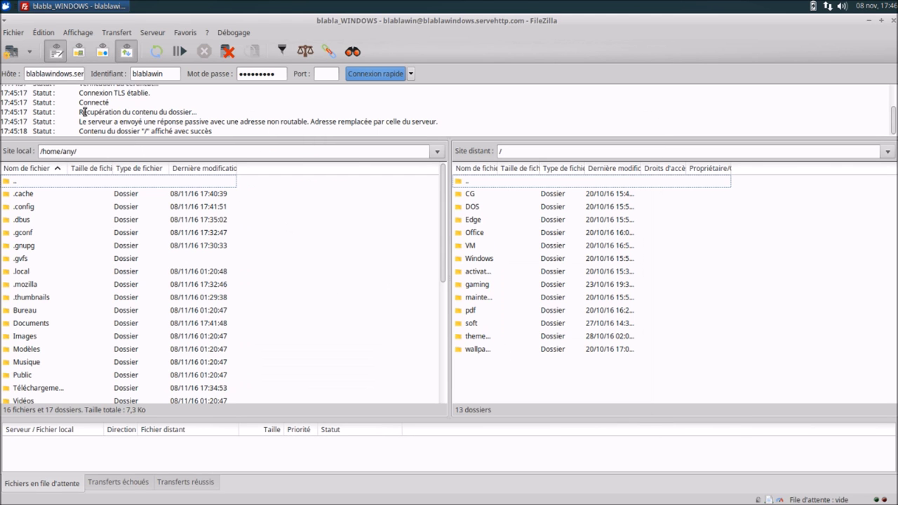
- Connect to the saved blabla_LINUX site in a new tab, making that the permanent choice, and always trust its certificate in future sessions
left_click(30, 51)
left_click(44, 70)
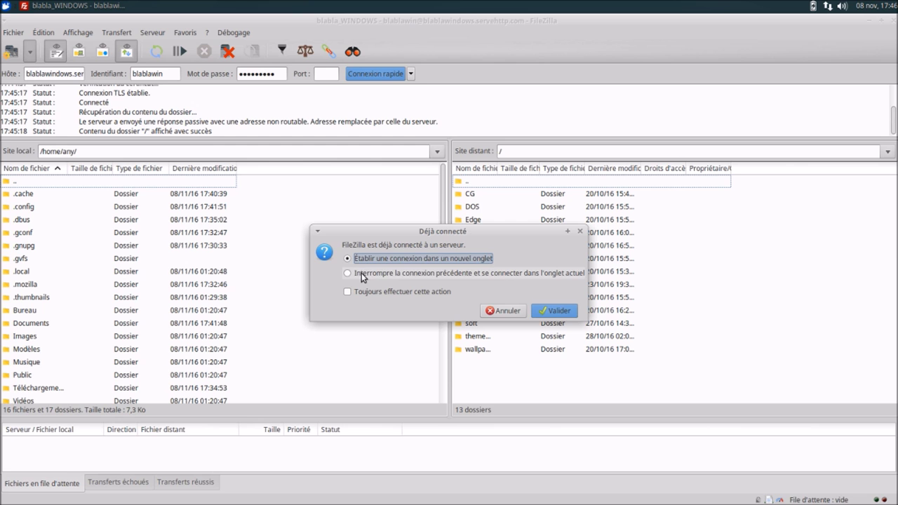
left_click(364, 294)
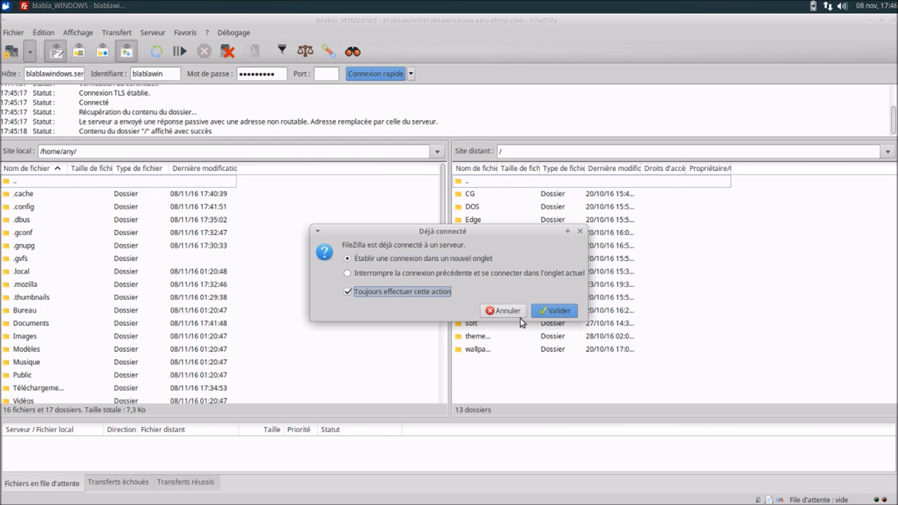
left_click(541, 311)
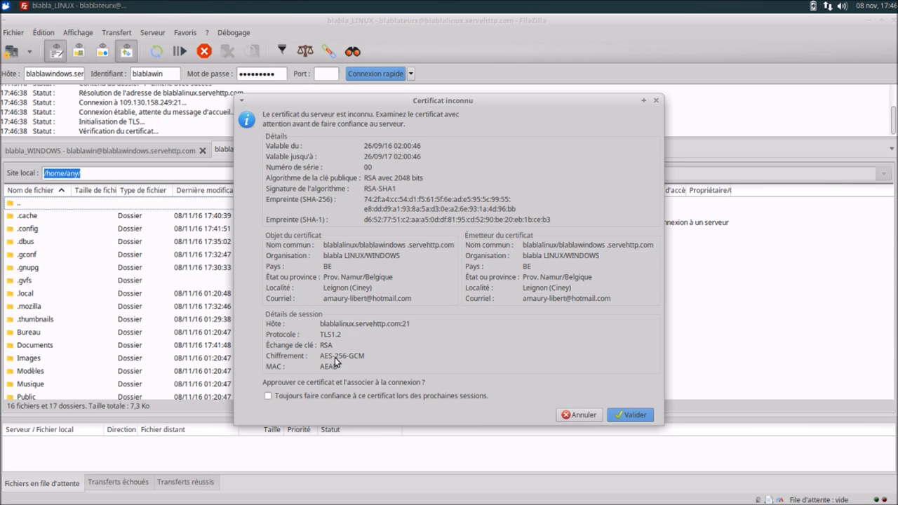
left_click(295, 393)
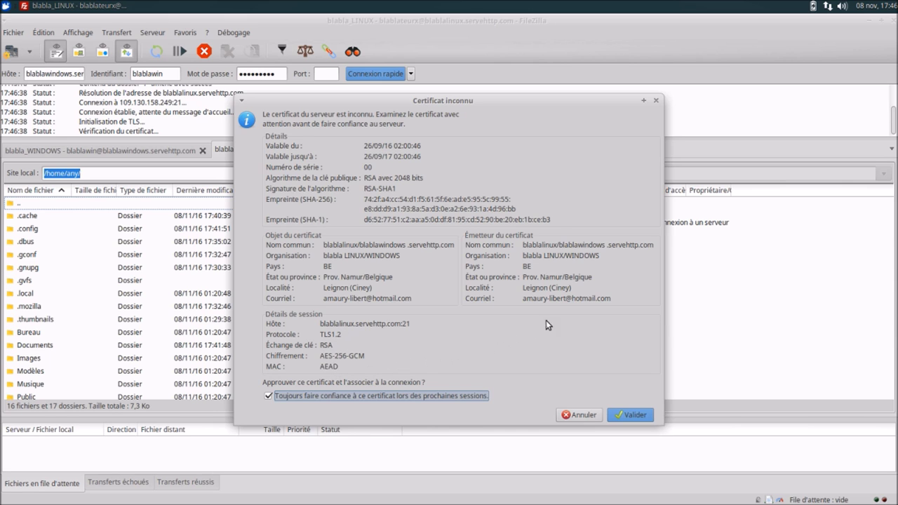
left_click(616, 413)
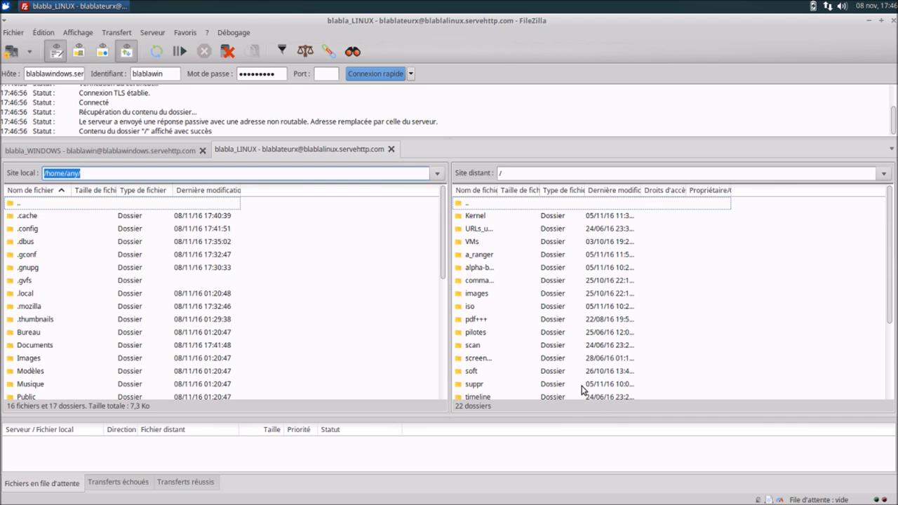
- Browse the remote /Kernel/Deb folder, widening the remote file name column to read the full names, and return to the root folder
double_click(474, 217)
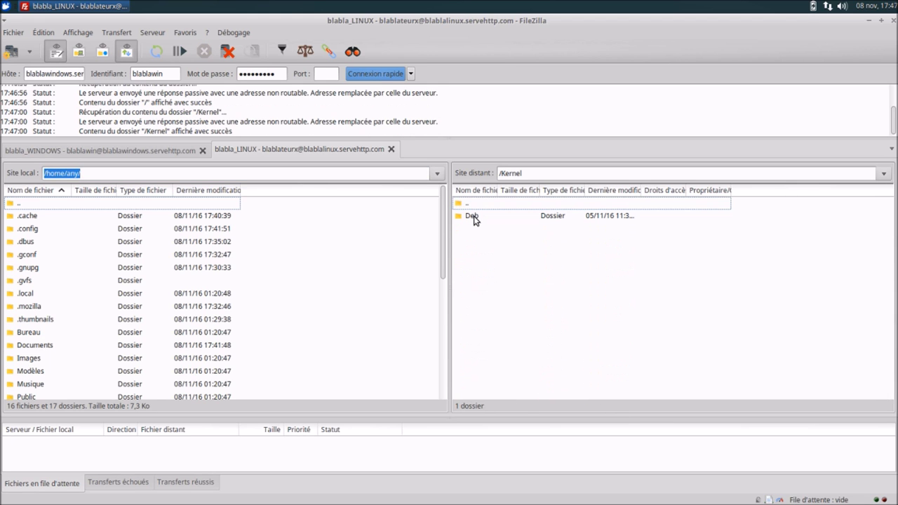
double_click(473, 217)
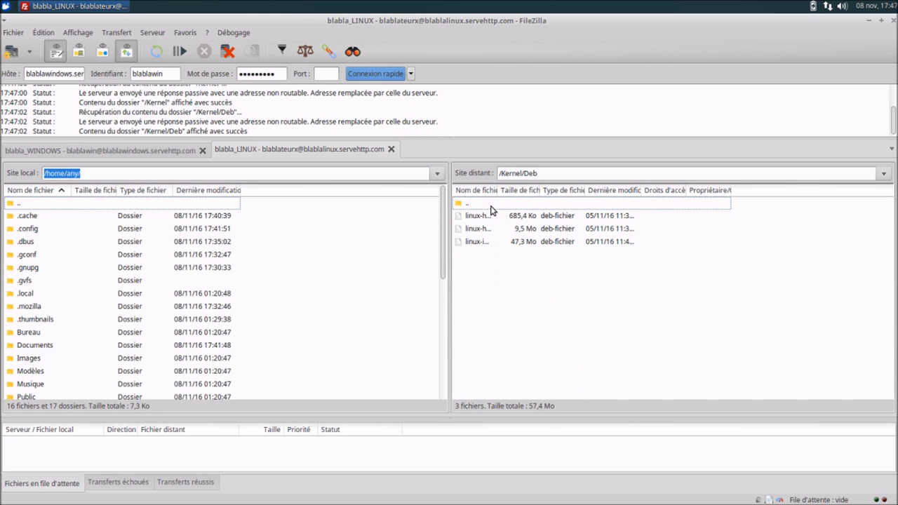
left_click_drag(497, 195, 647, 205)
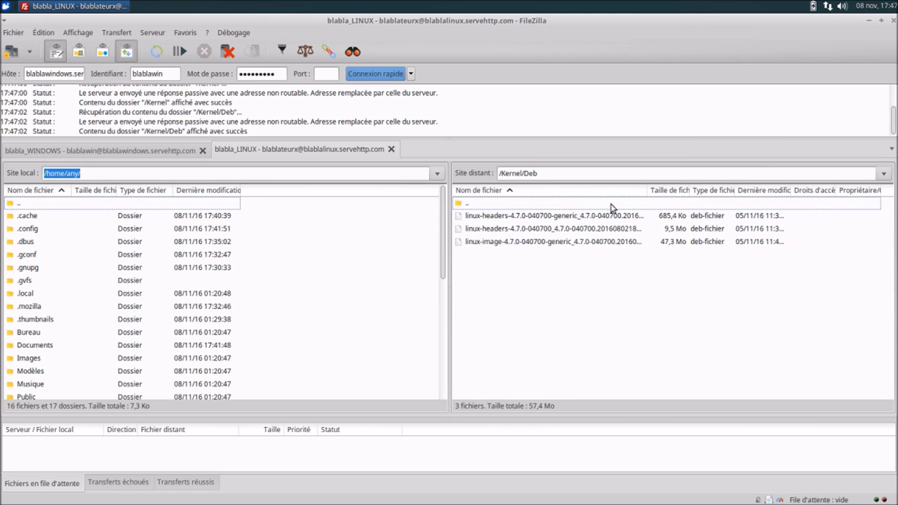
double_click(538, 203)
double_click(511, 204)
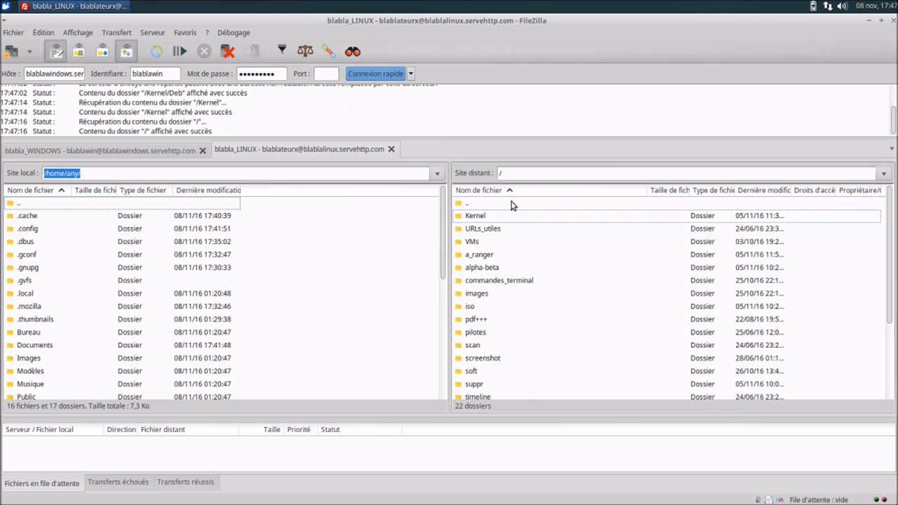
- Disconnect from the blabla_WINDOWS server and close its tab
left_click(171, 149)
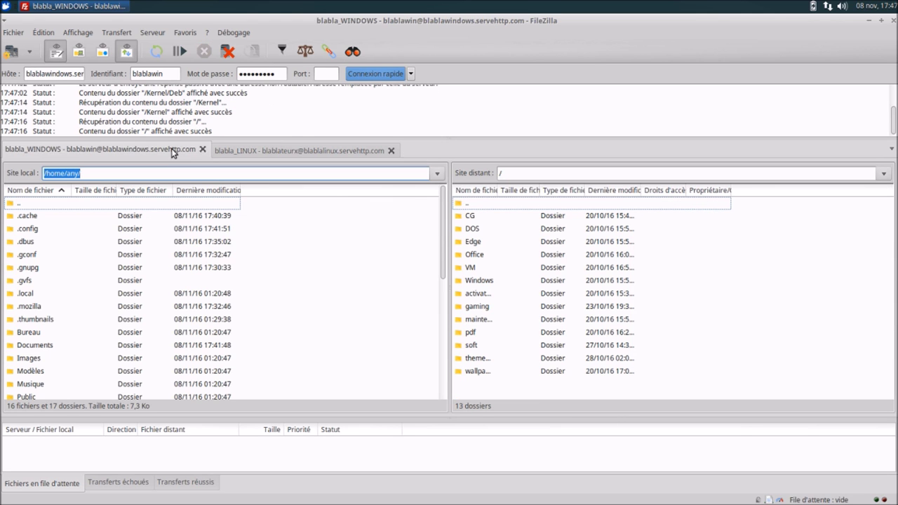
left_click(153, 33)
left_click(168, 78)
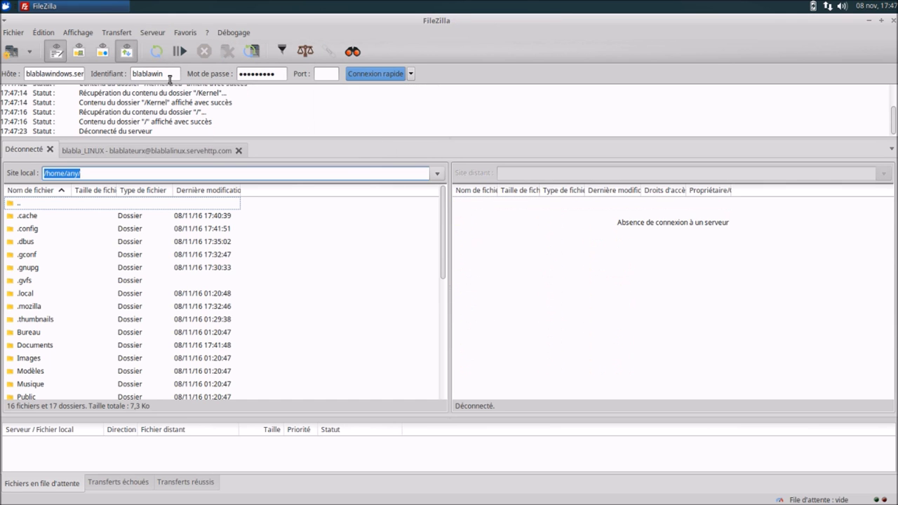
left_click(50, 149)
- Look into the remote URLs_utiles folder, and browse down to /VMs/VirtualBox_(.vbox-.vdi)/Mint/18.x/Cinnamon
double_click(498, 209)
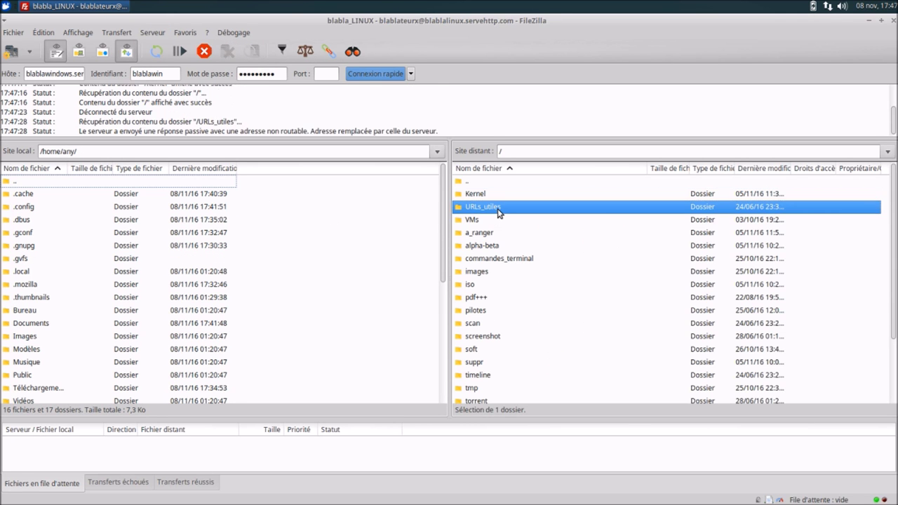
double_click(484, 184)
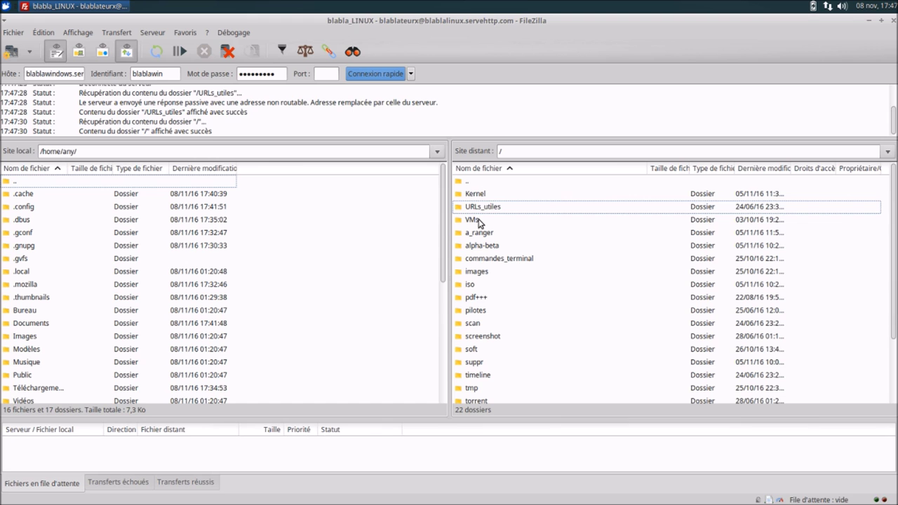
double_click(474, 219)
double_click(496, 220)
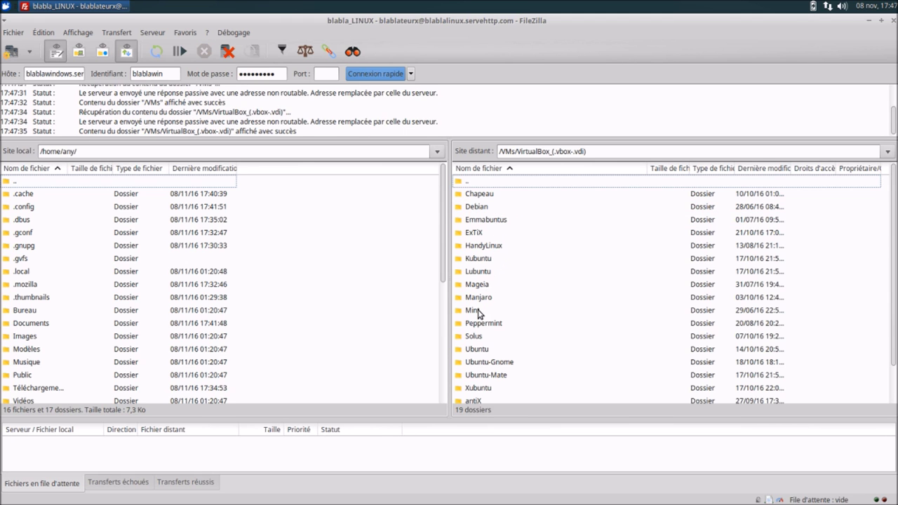
double_click(478, 311)
double_click(475, 194)
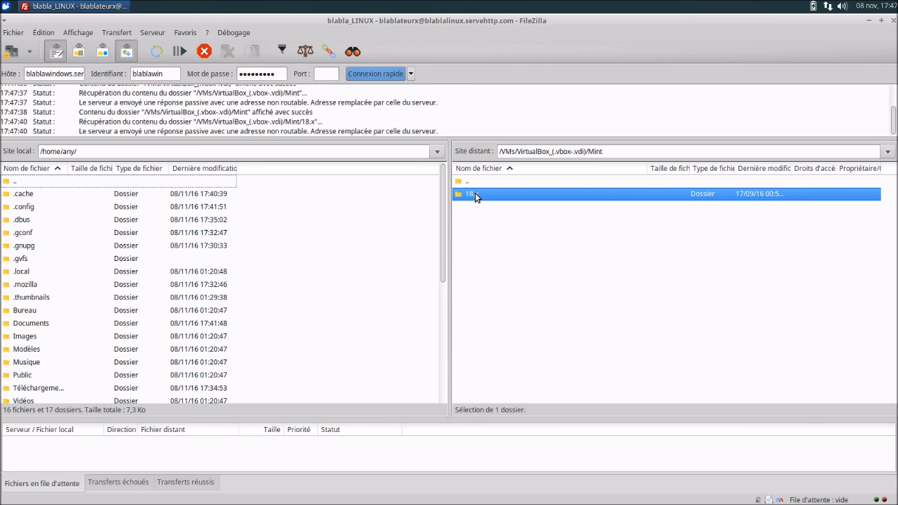
double_click(475, 198)
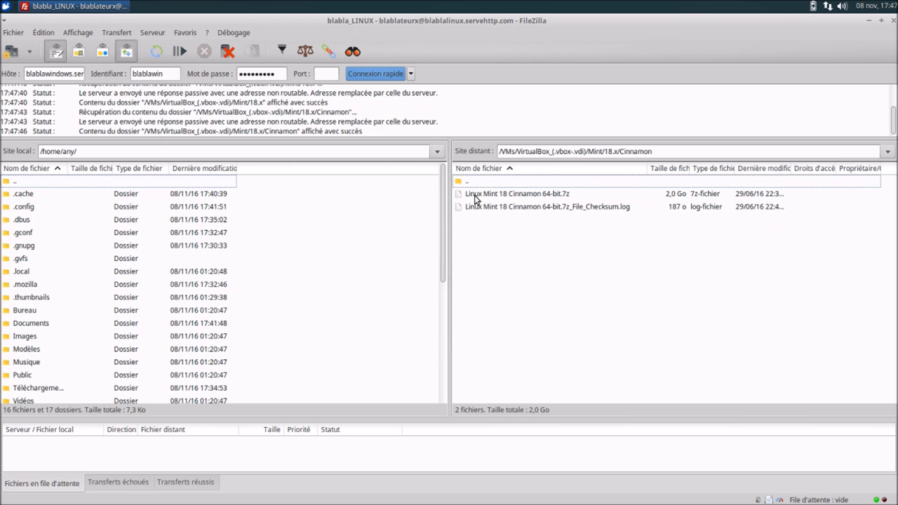
- Go back up from the Cinnamon folder to the remote root folder
double_click(478, 183)
double_click(478, 183)
double_click(477, 183)
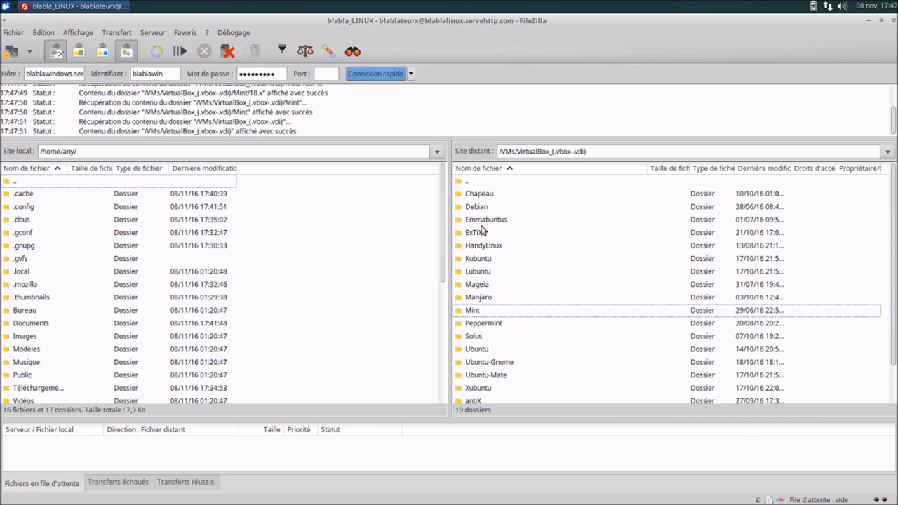
double_click(474, 184)
double_click(472, 184)
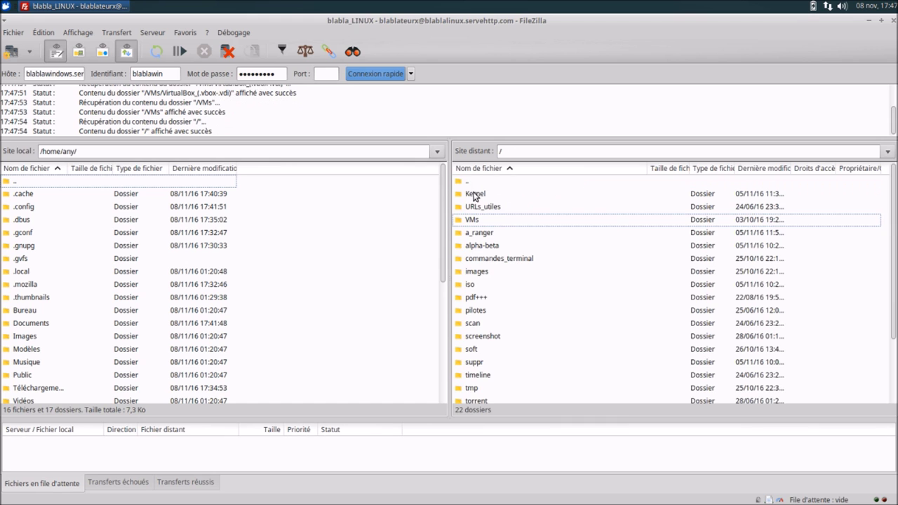
- Browse the remote /iso/Manjaro/Xfce folder and return to the root folder
double_click(474, 284)
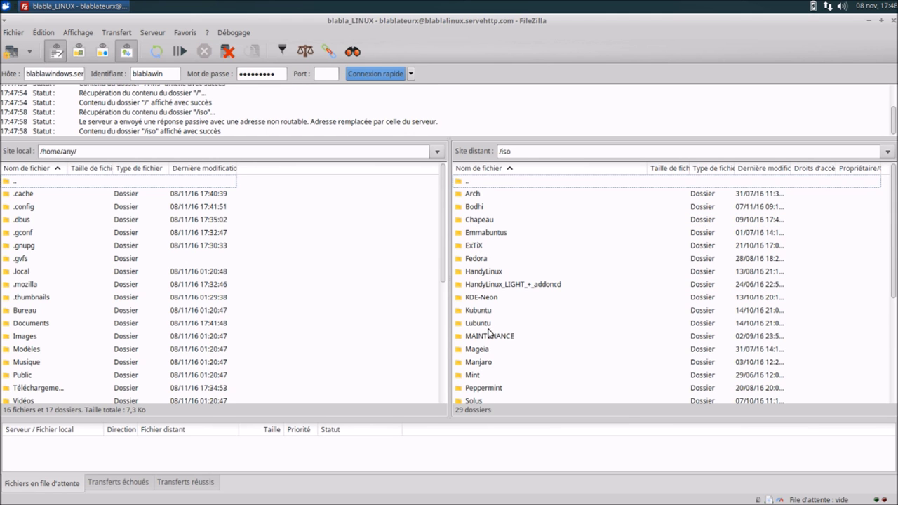
double_click(478, 362)
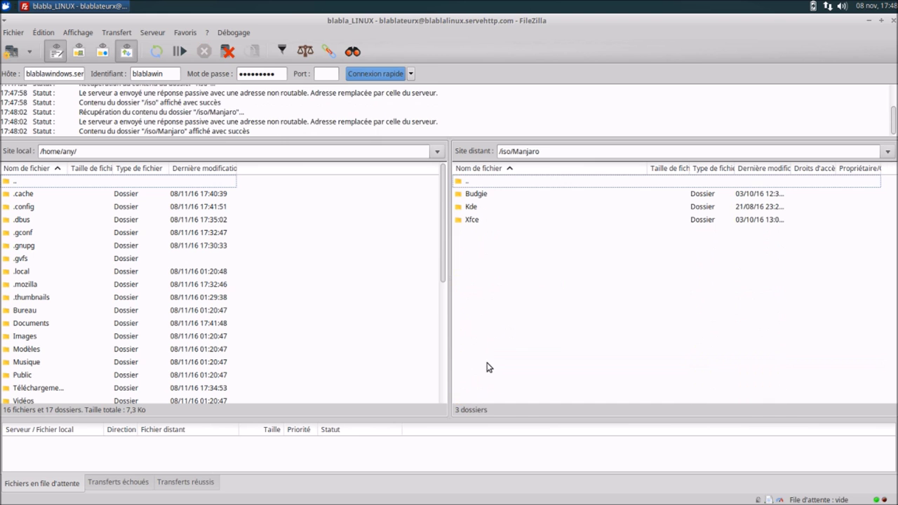
double_click(474, 221)
double_click(473, 184)
double_click(473, 184)
double_click(473, 184)
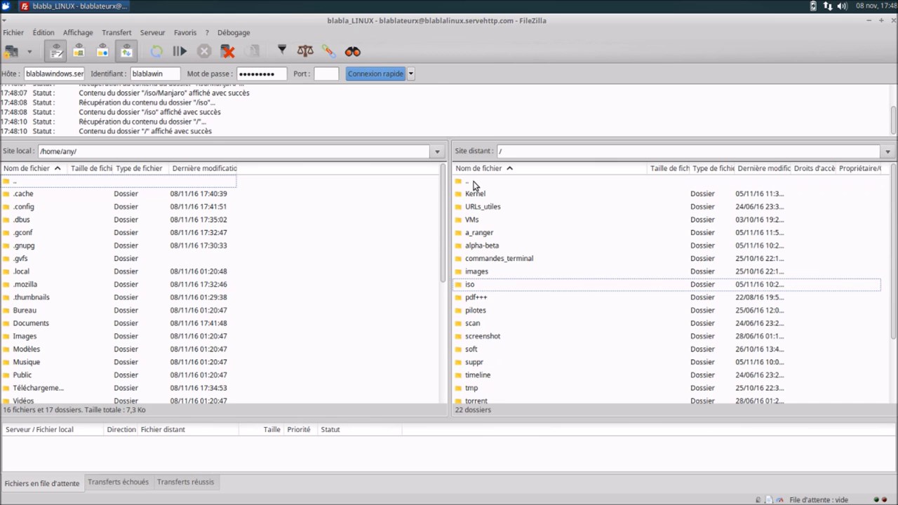
- Open the v14.x folder inside the remote /pdf+++/Ubuntu folder
double_click(482, 299)
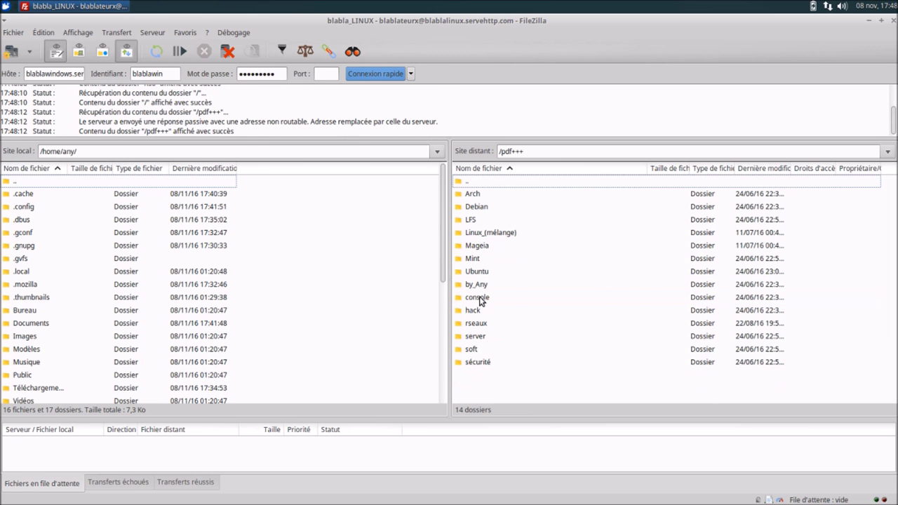
double_click(477, 273)
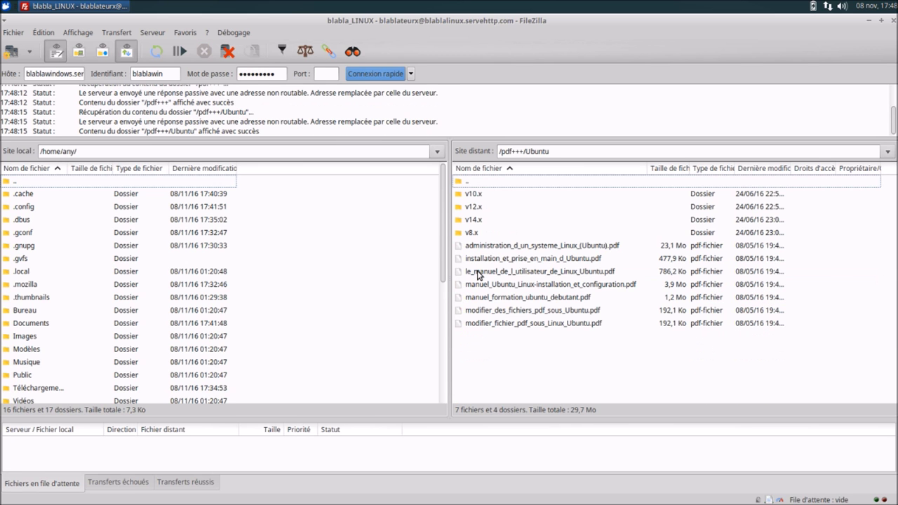
double_click(476, 222)
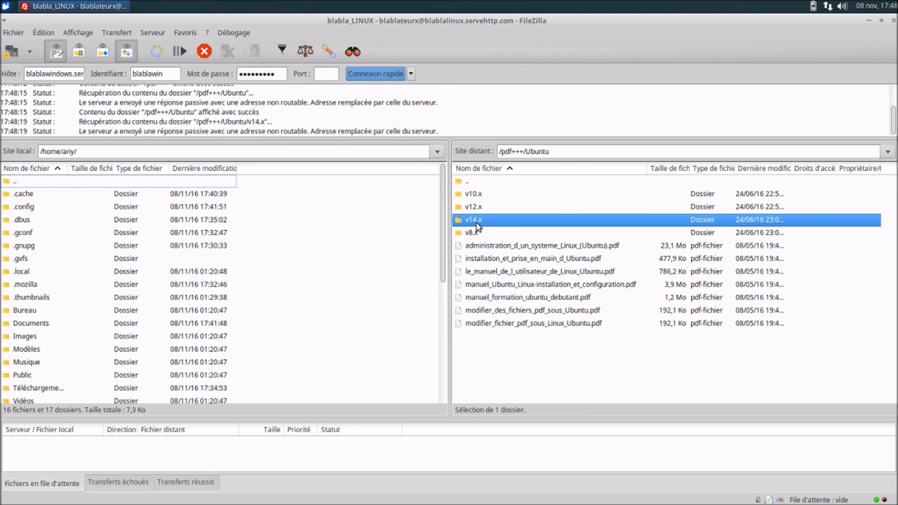
- Go back up from the remote v14.x folder to the root folder
double_click(471, 182)
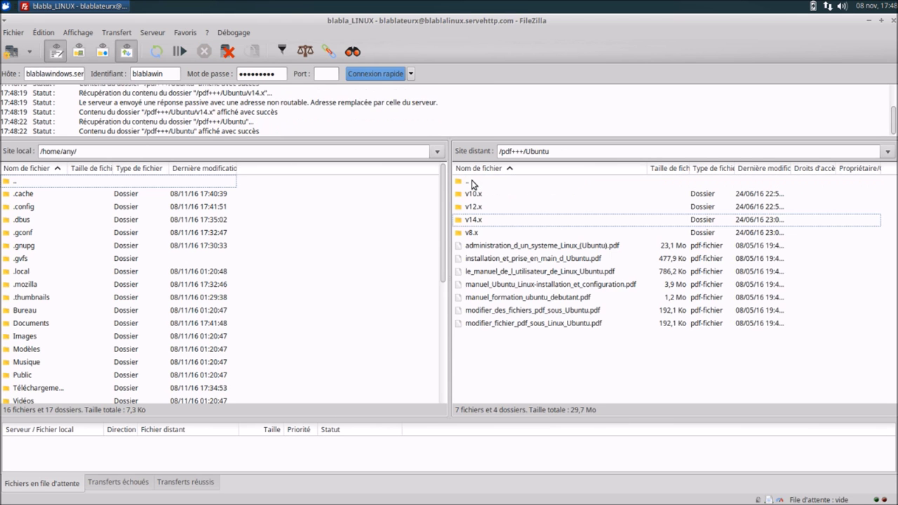
double_click(471, 182)
double_click(471, 183)
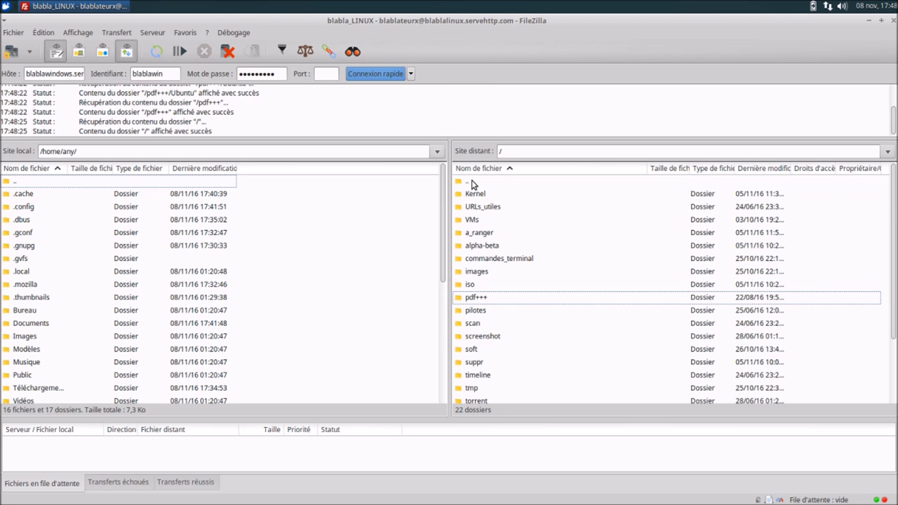
- Look into the AMD and nVidia folders inside the remote /pilotes folder, and return to the root folder
double_click(480, 312)
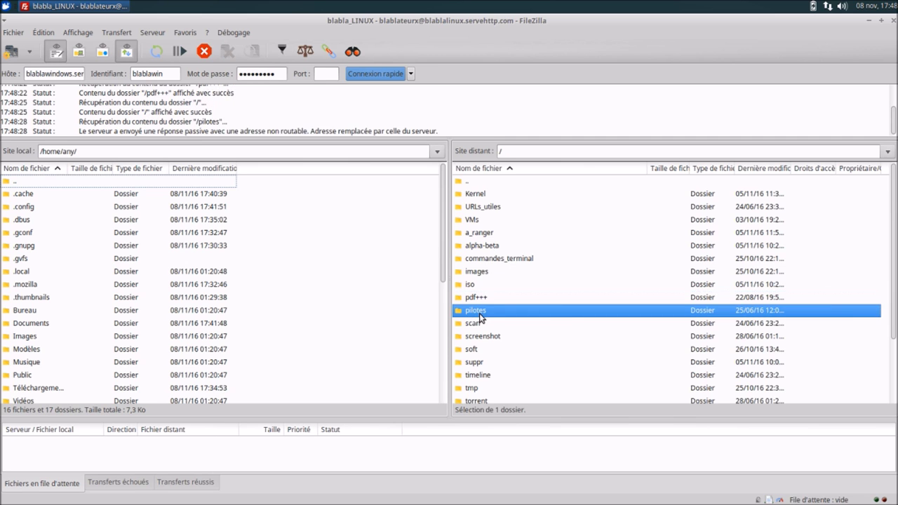
double_click(477, 194)
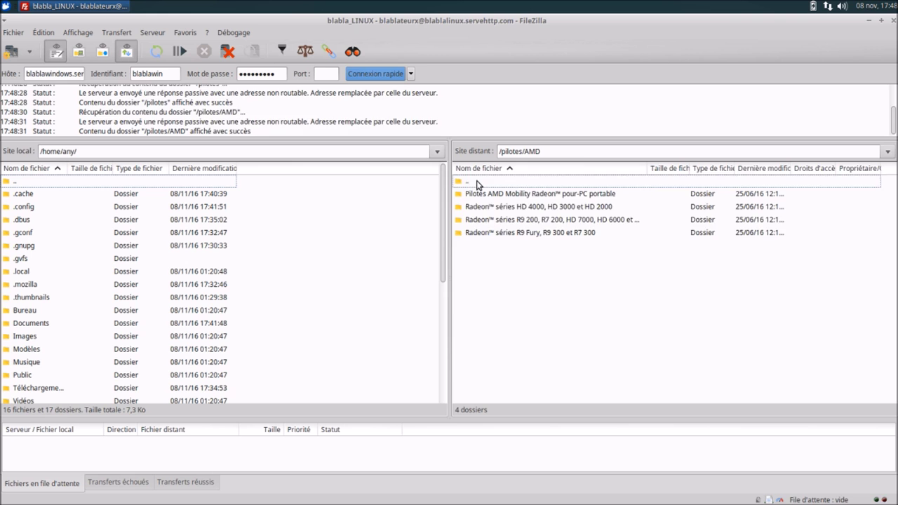
double_click(476, 184)
double_click(482, 207)
left_click(477, 184)
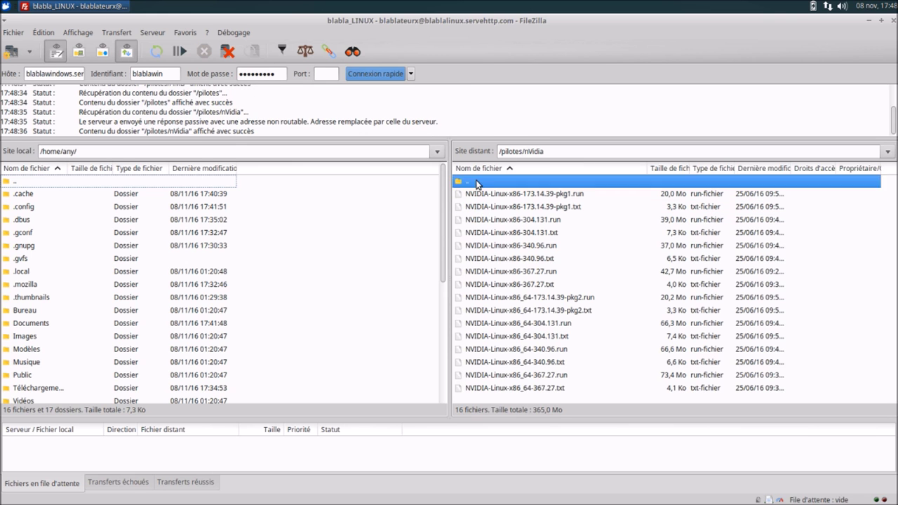
double_click(477, 184)
double_click(475, 185)
- Browse down to the remote folder /scan/magazine/Linux_pratique/Linux_pratique_avril_mai_2014
double_click(479, 325)
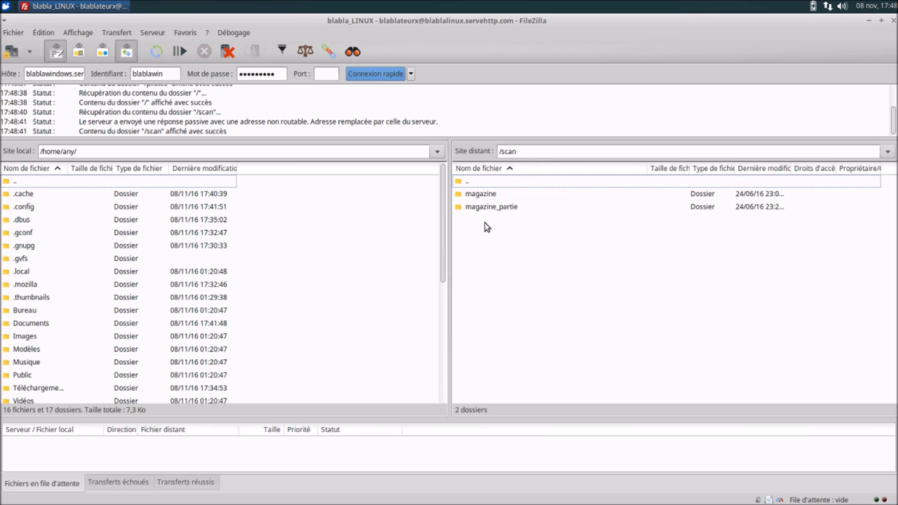
double_click(481, 195)
double_click(481, 195)
double_click(482, 194)
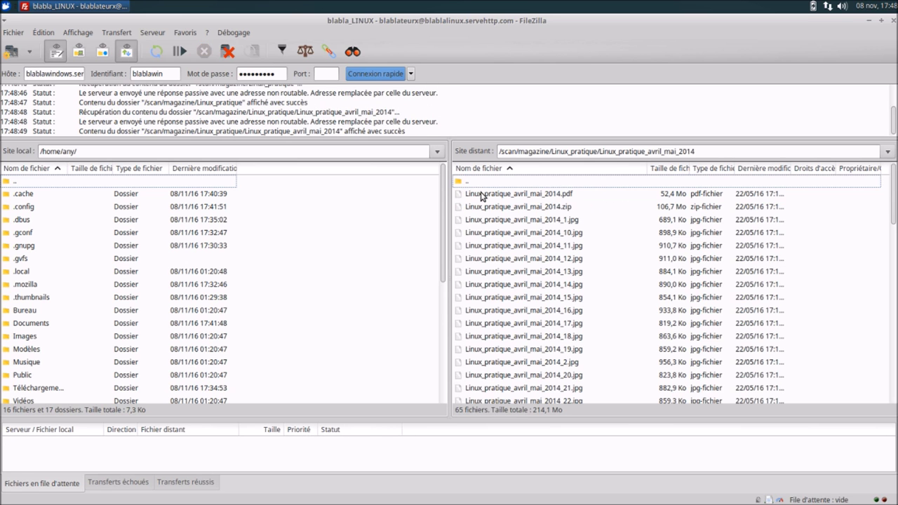
- Go back up from the Linux_pratique_avril_mai_2014 folder to the remote root folder
double_click(481, 182)
double_click(481, 182)
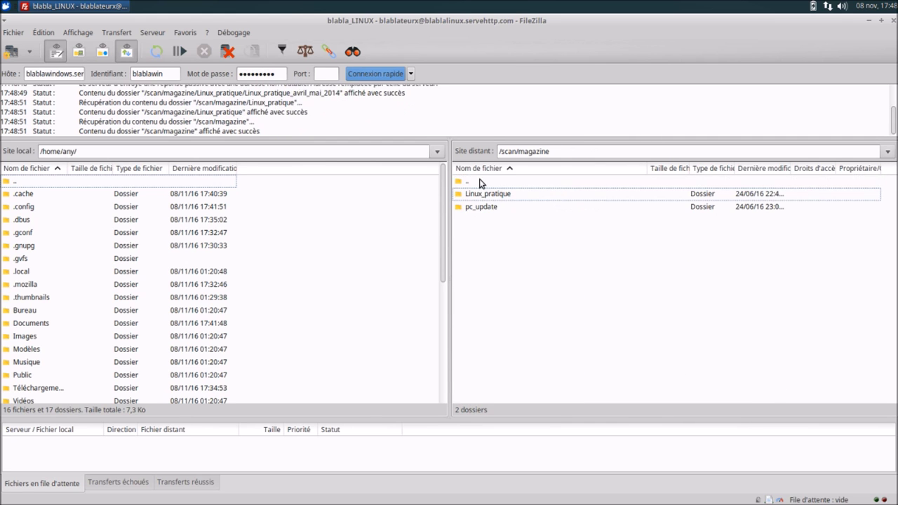
double_click(481, 181)
double_click(480, 182)
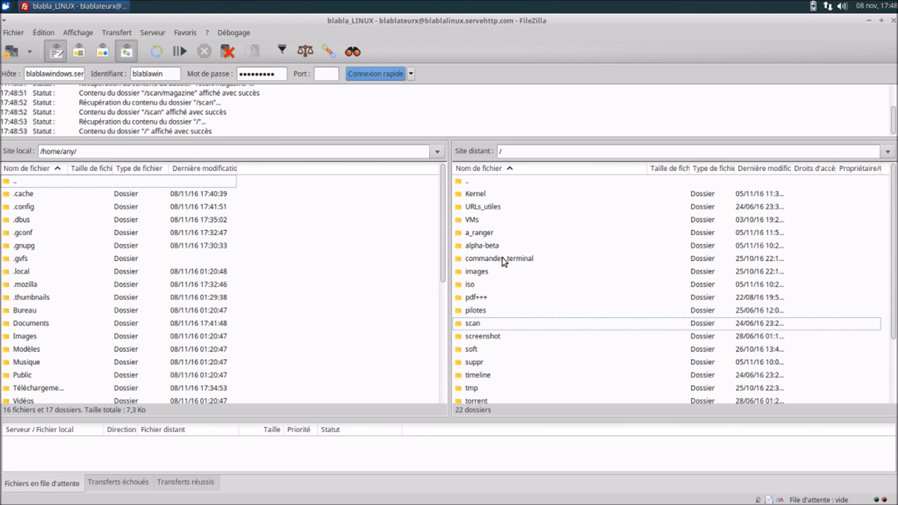
- Open the remote /wallpaper folder and the local Téléchargements folder
scroll(512, 299, "down", 2)
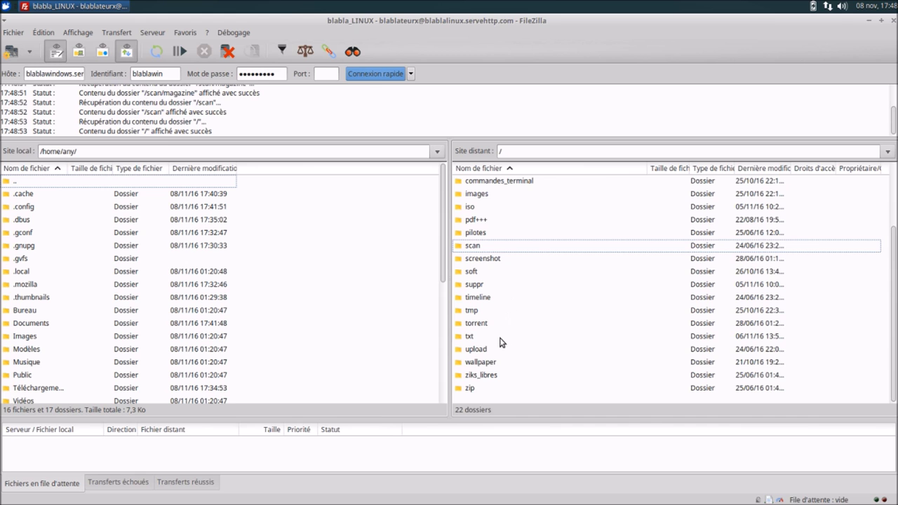
double_click(480, 362)
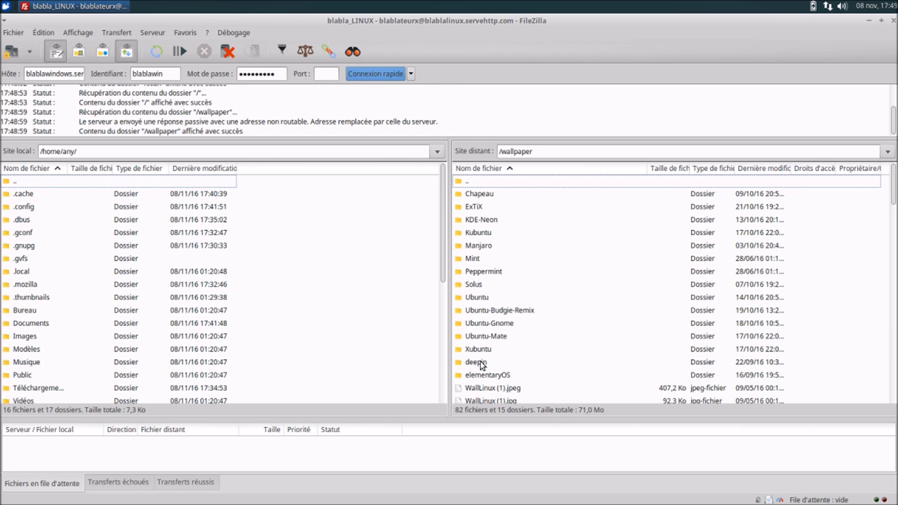
scroll(46, 356, "down", 1)
double_click(47, 355)
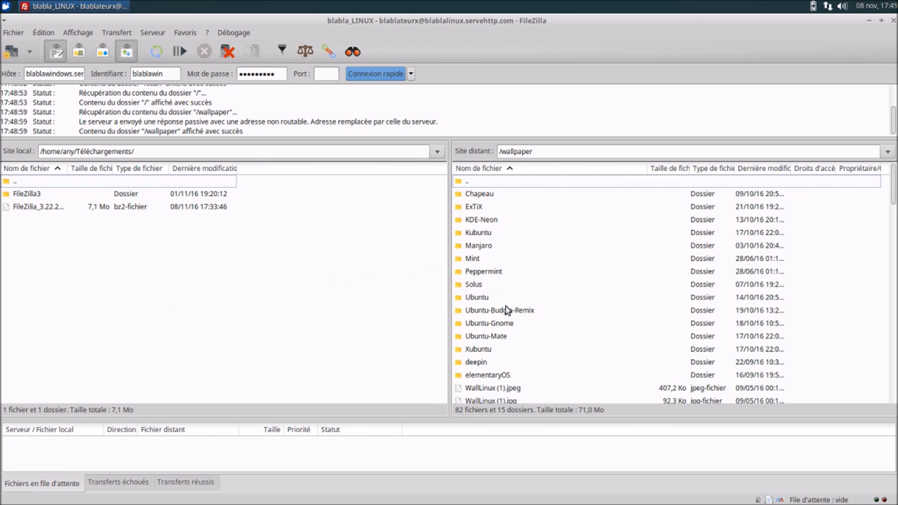
- Download wall-Ubuntu-Mate-16.10.zip from the remote /wallpaper/Ubuntu-Mate/16.10.x folder into the local Téléchargements folder
double_click(475, 337)
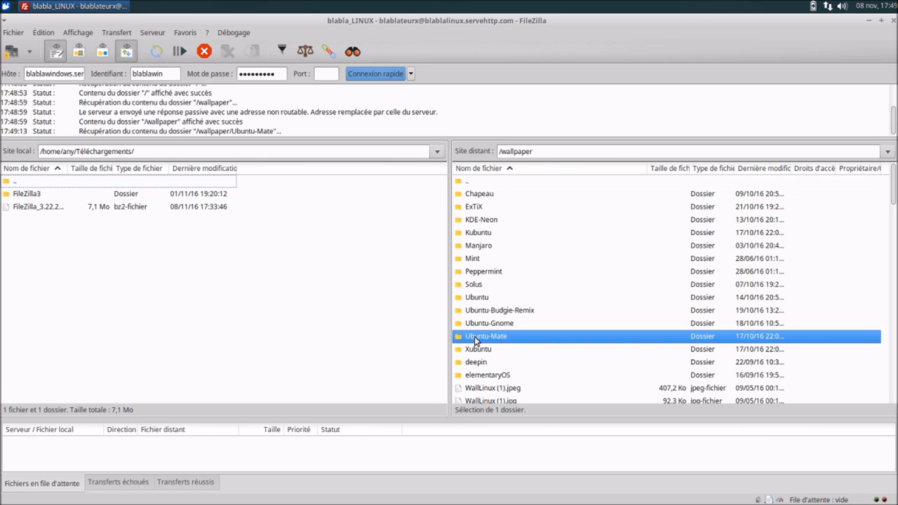
double_click(479, 195)
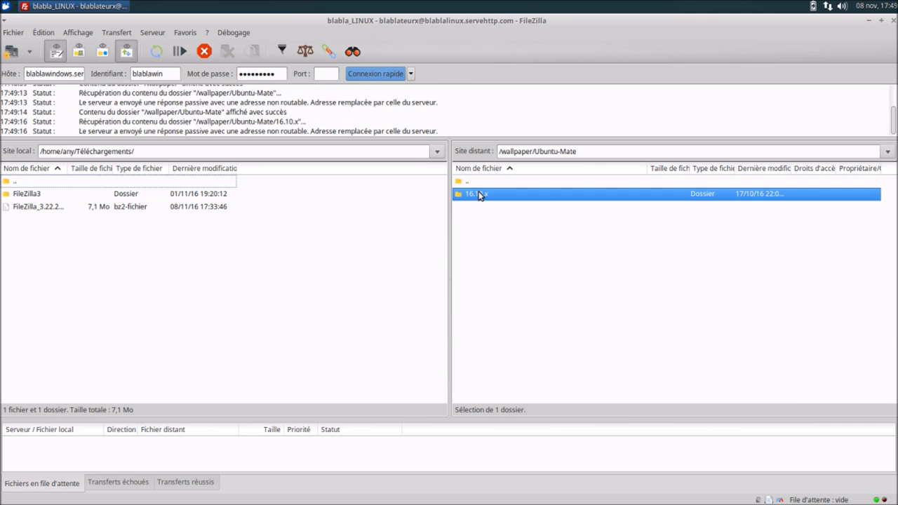
scroll(511, 281, "down", 5)
scroll(511, 296, "down", 9)
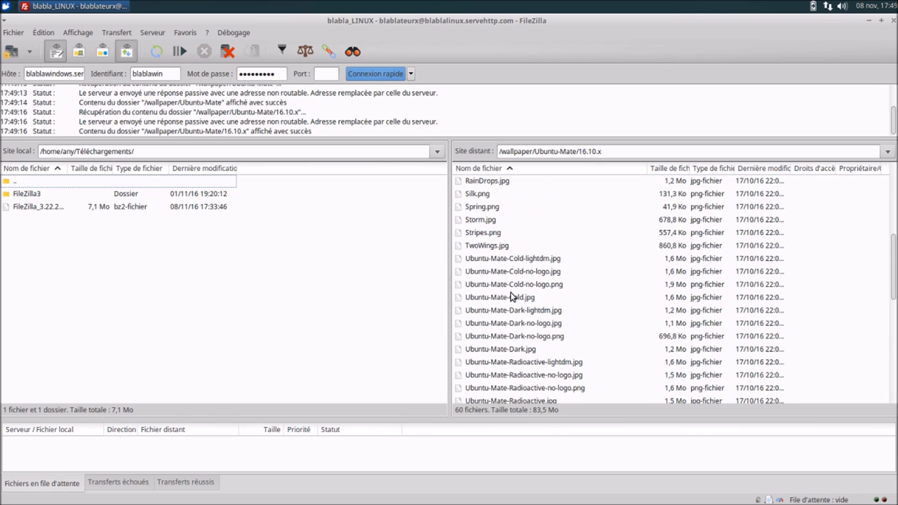
scroll(511, 296, "down", 2)
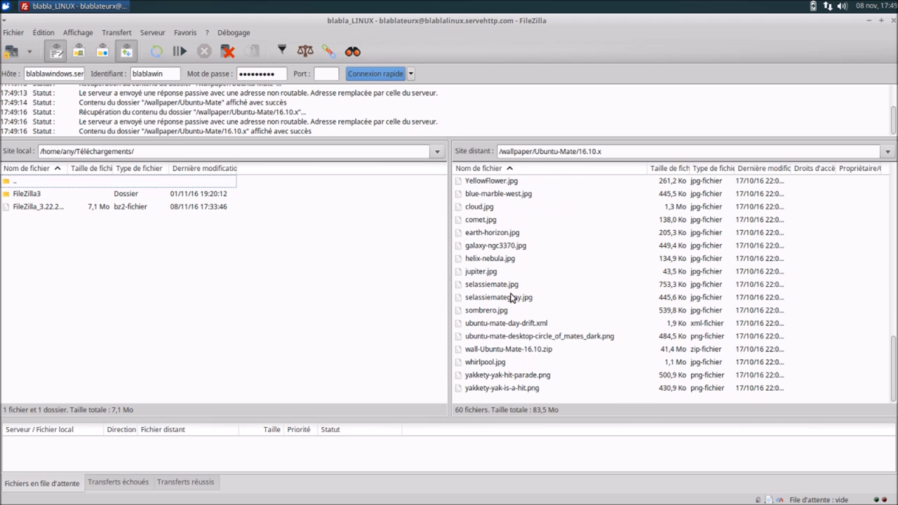
right_click(508, 348)
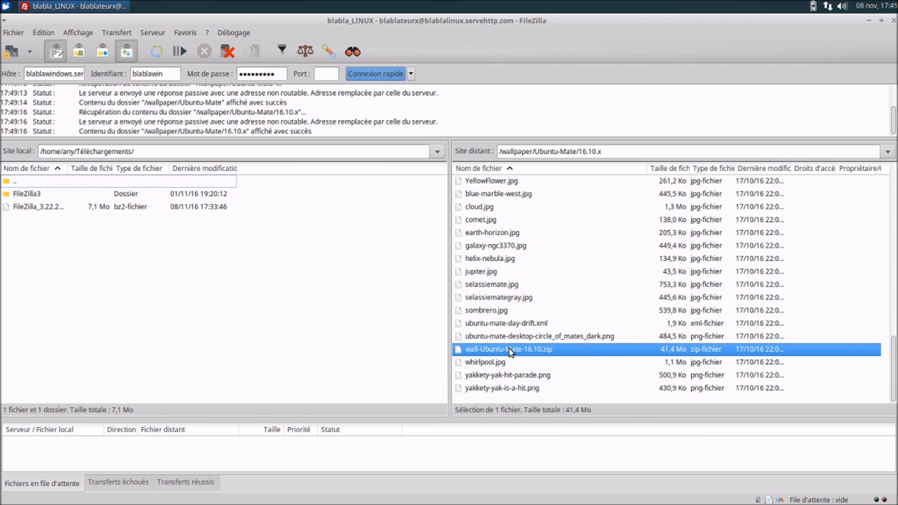
left_click(525, 356)
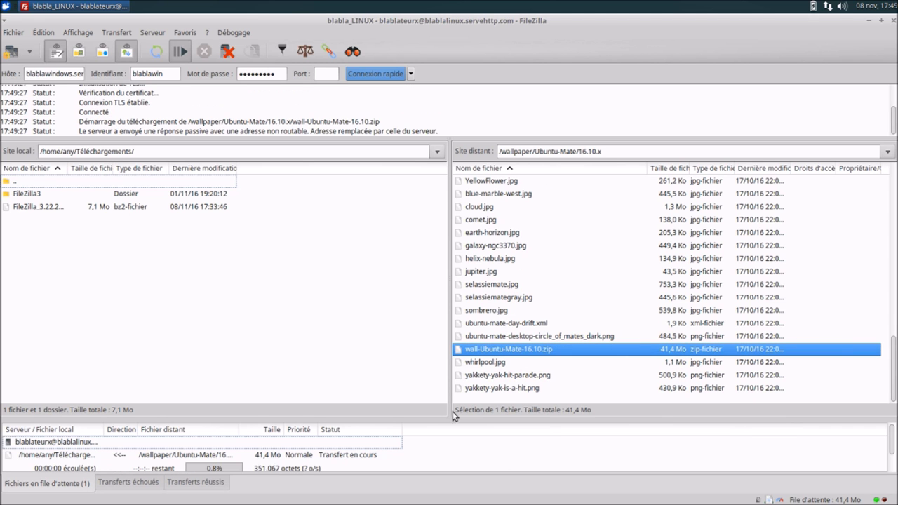
- Enlarge the transfer queue area and widen its columns to show the full local and remote file paths
left_click_drag(453, 417, 449, 385)
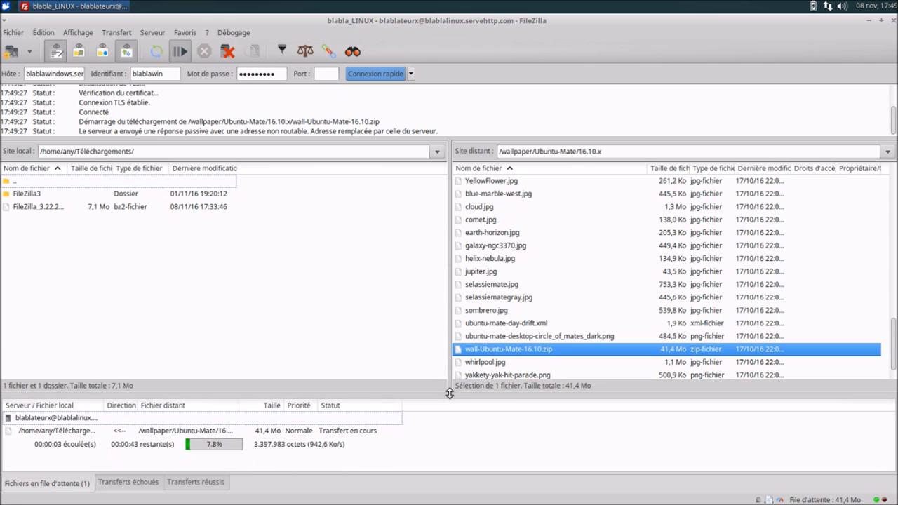
left_click_drag(106, 405, 345, 409)
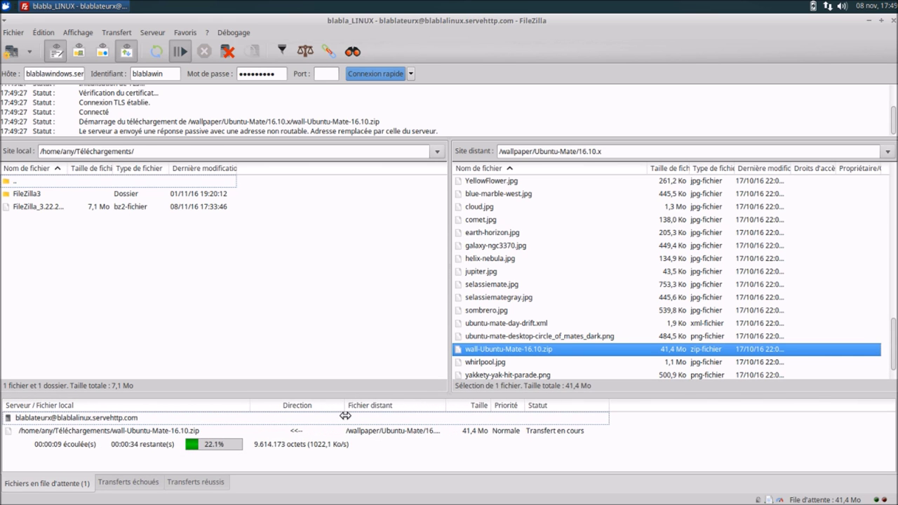
left_click_drag(445, 405, 564, 411)
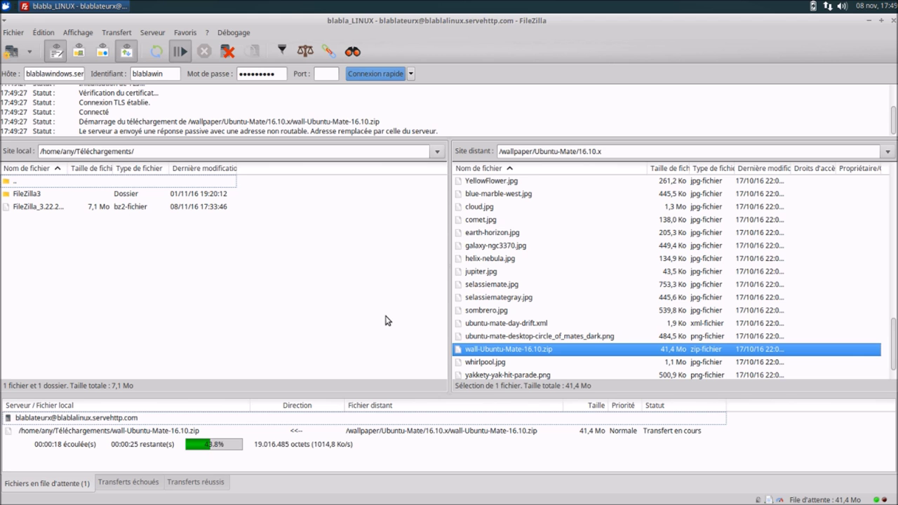
- Check the transfer rate limits in the FileZilla settings and close them without saving
left_click(41, 32)
left_click(57, 79)
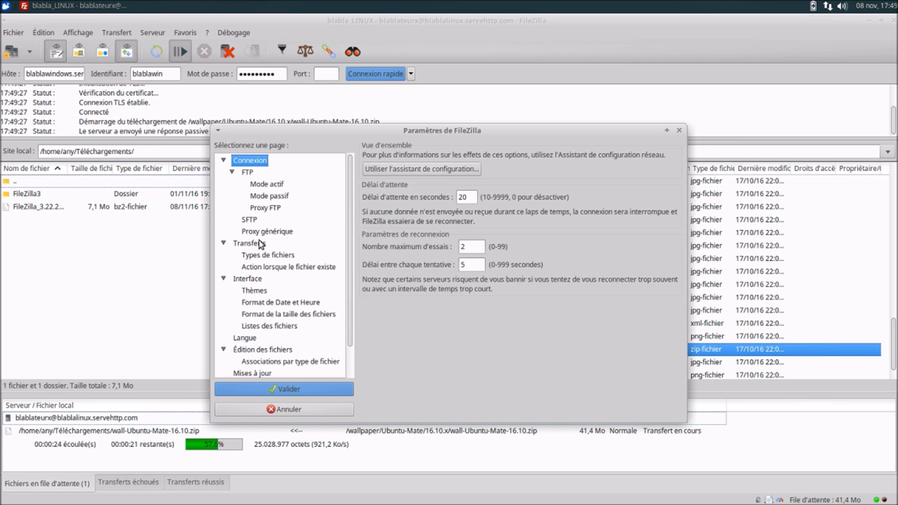
left_click(259, 243)
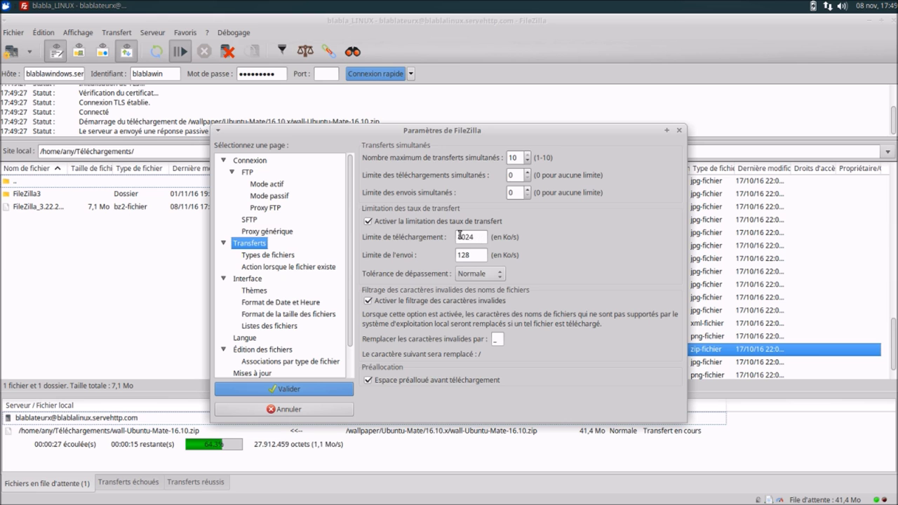
left_click(301, 408)
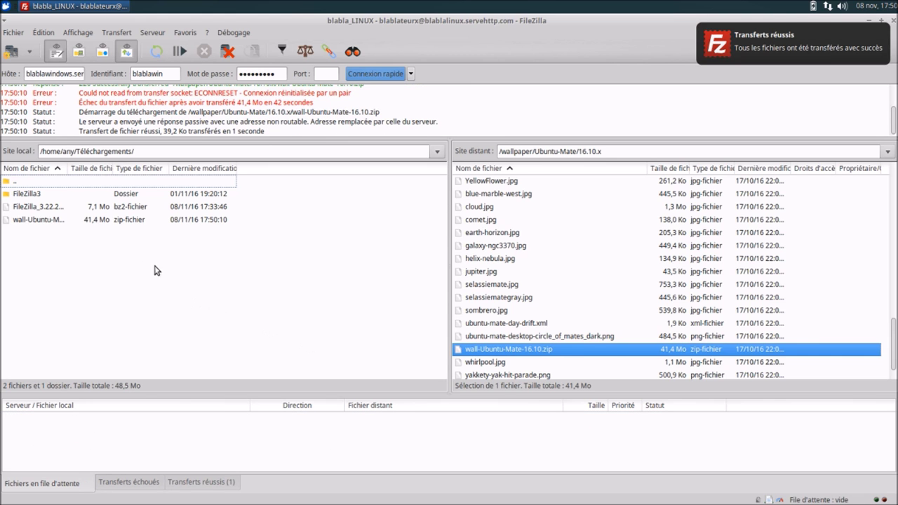
- Disconnect from the FTP server and quit FileZilla
left_click(153, 33)
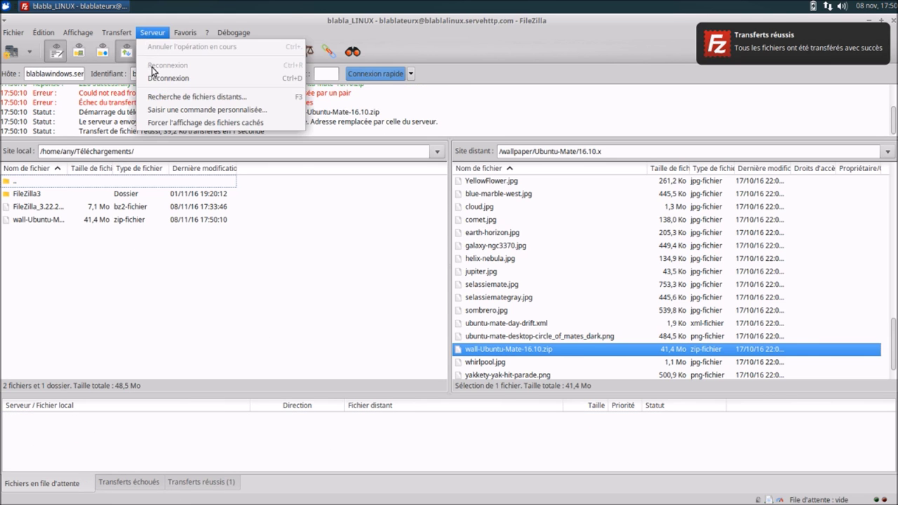
left_click(155, 76)
left_click(13, 32)
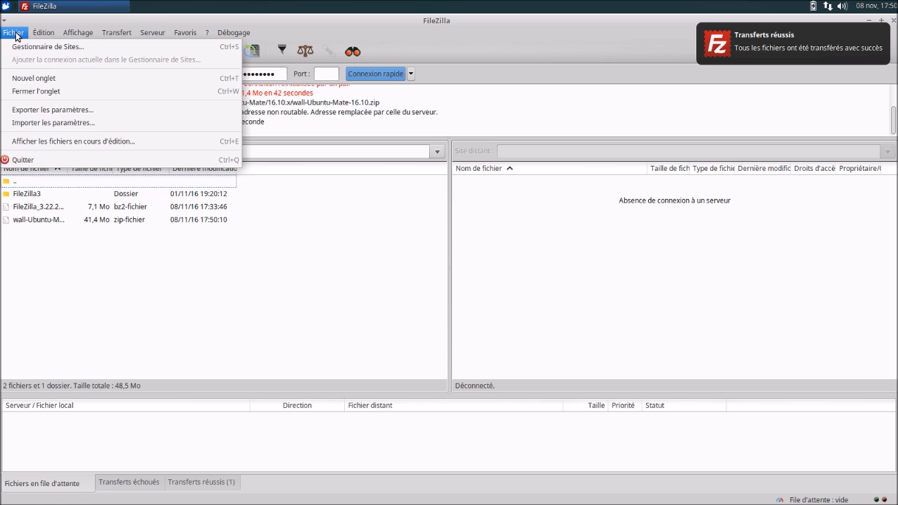
left_click(38, 159)
- Open the Téléchargements folder in the file manager and extract wall-Ubuntu-Mate-16.10.zip in place
left_click(5, 5)
left_click(33, 71)
double_click(246, 132)
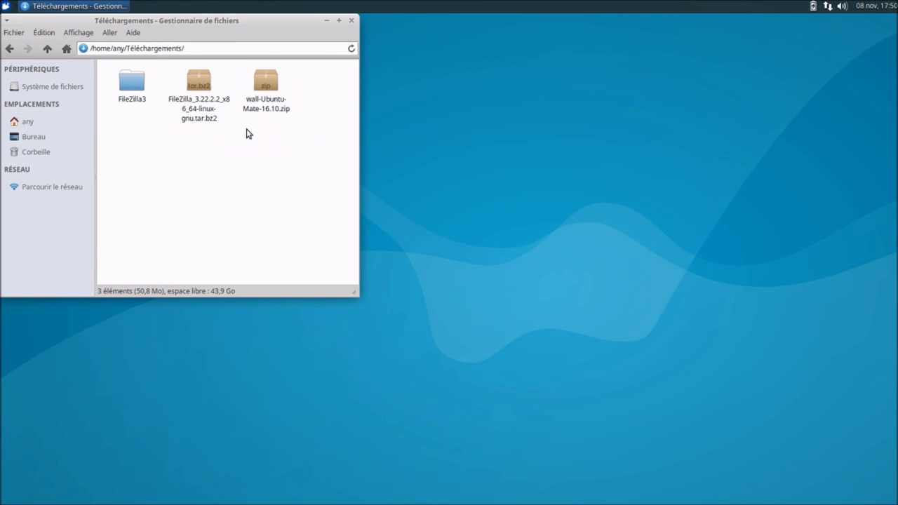
left_click(265, 111)
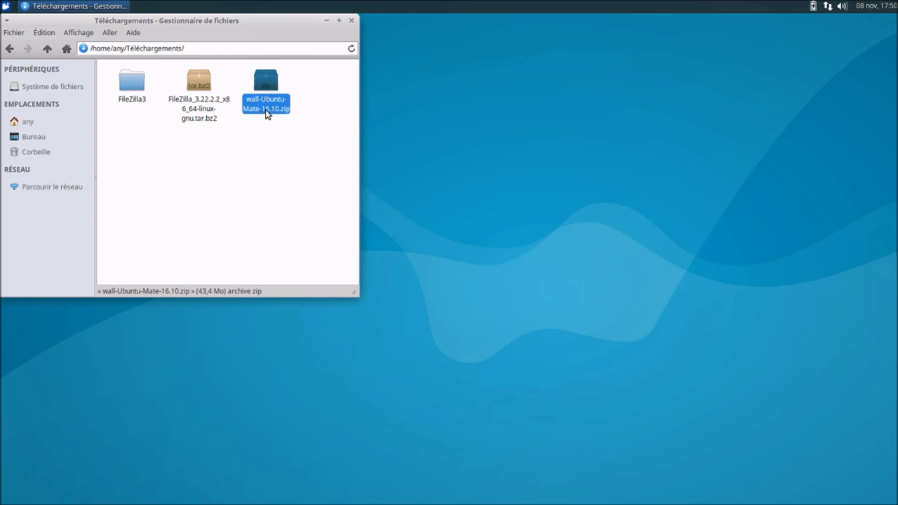
right_click(266, 110)
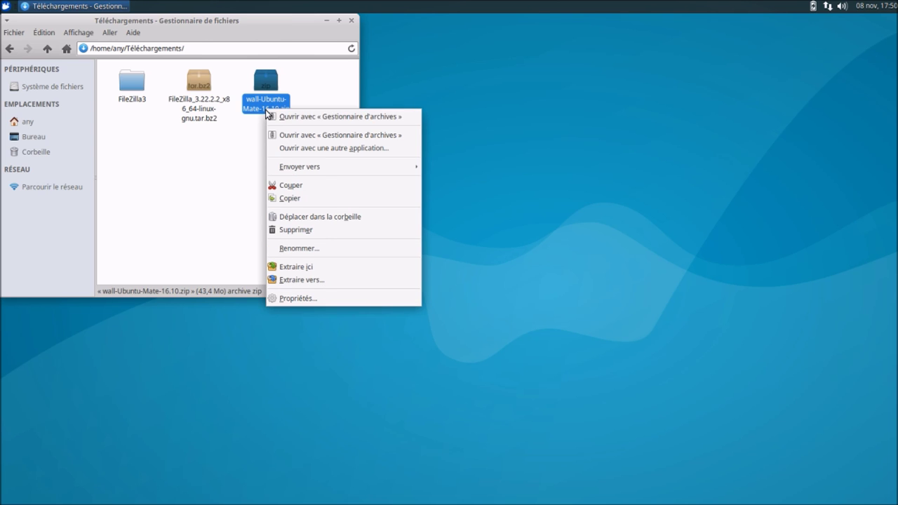
left_click(288, 267)
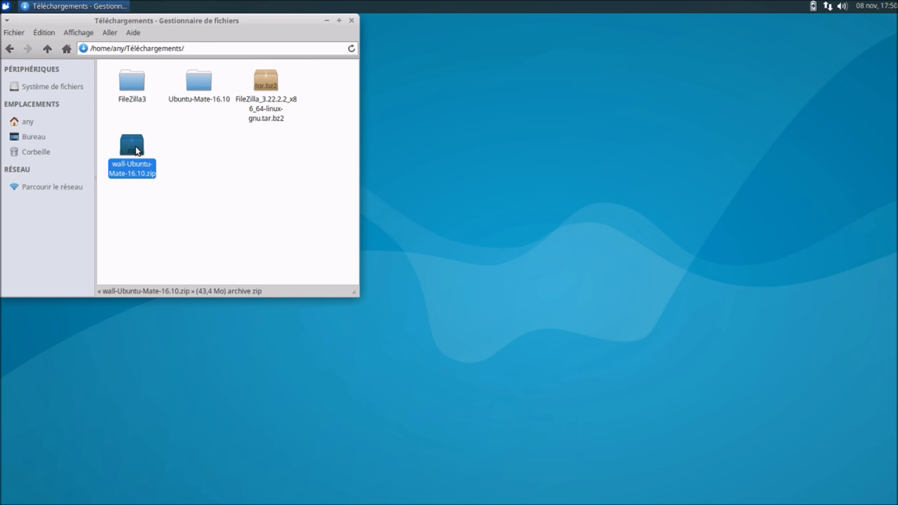
- Move wall-Ubuntu-Mate-16.10.zip from Téléchargements to the desktop and extract it there
right_click(131, 146)
left_click(162, 214)
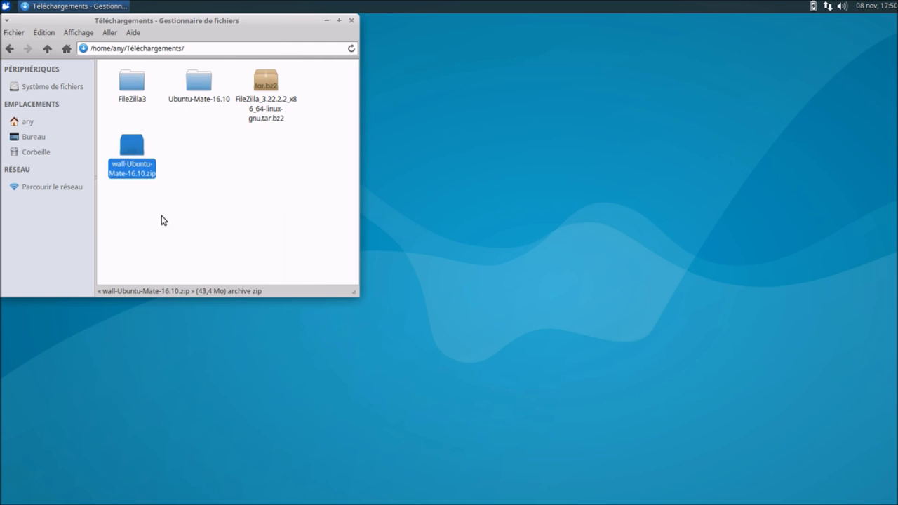
right_click(422, 209)
left_click(449, 290)
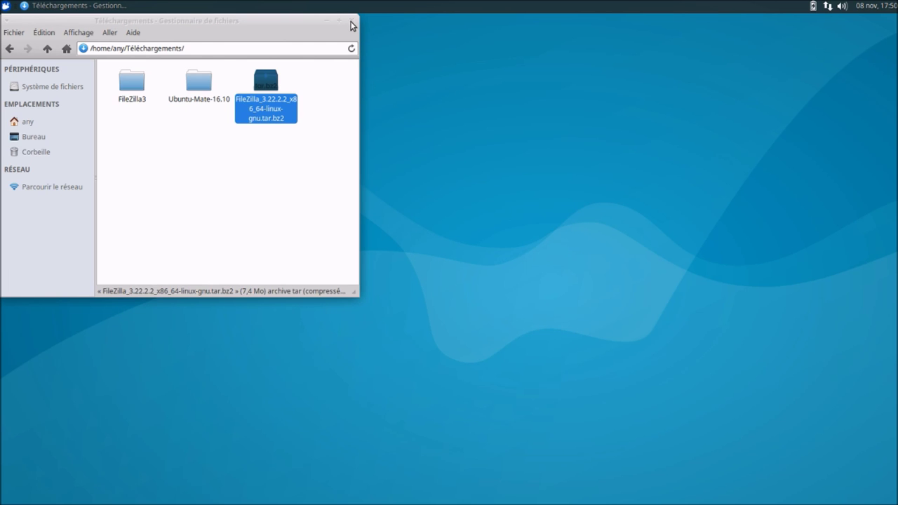
left_click(351, 22)
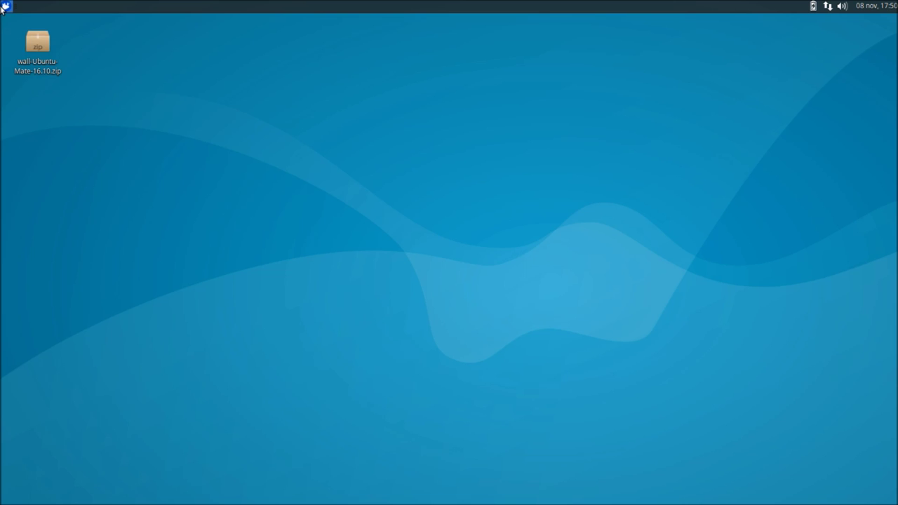
right_click(29, 41)
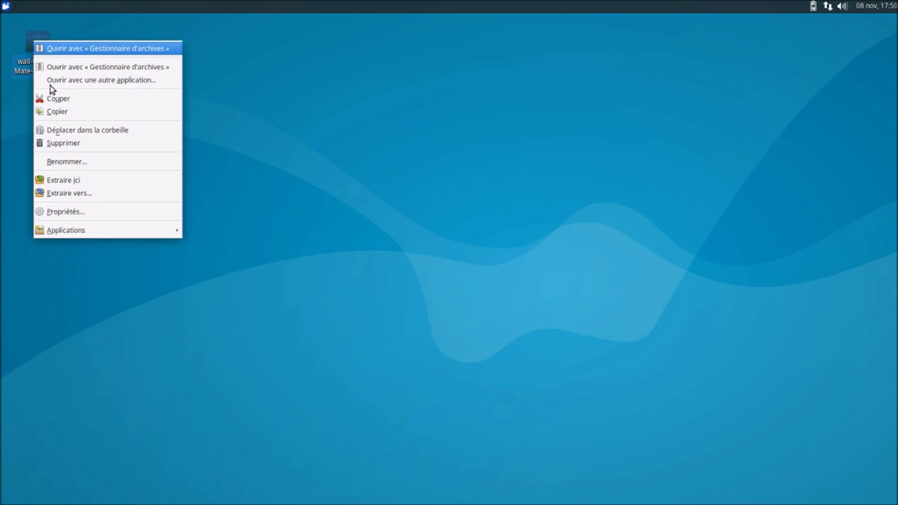
left_click(70, 179)
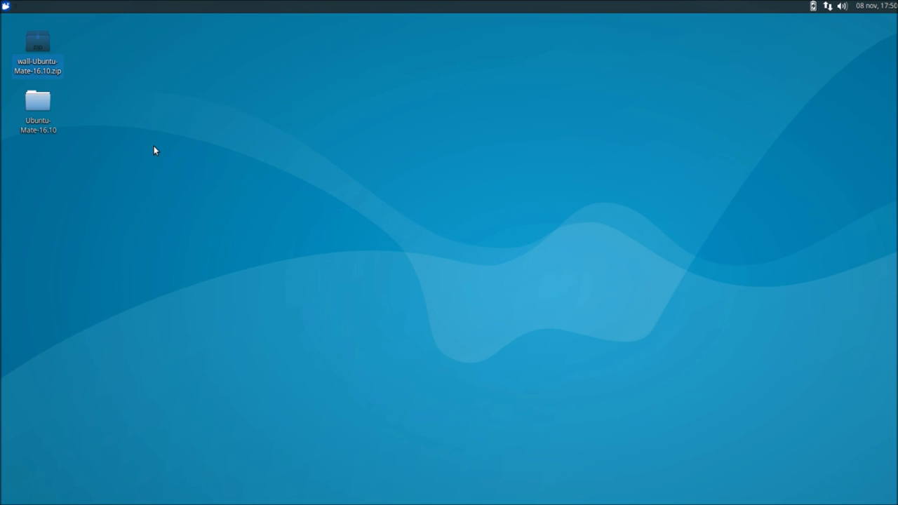
- Remove wall-Ubuntu-Mate-16.10.zip from the desktop and move the Ubuntu-Mate-16.10 folder into its place
right_click(39, 40)
left_click(67, 124)
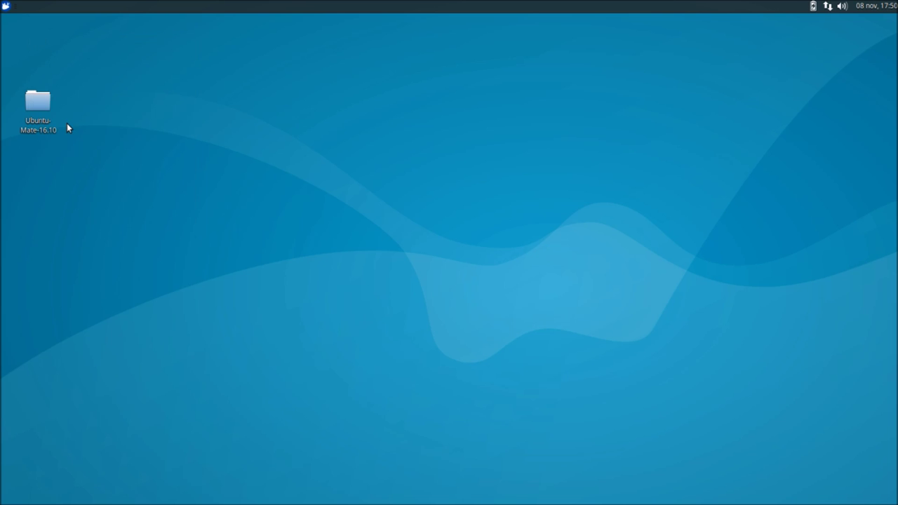
left_click_drag(38, 104, 33, 51)
- Open the Ubuntu-Mate-16.10 folder on the desktop and view its images one after another from Aqua.jpg to comet.jpg
double_click(34, 42)
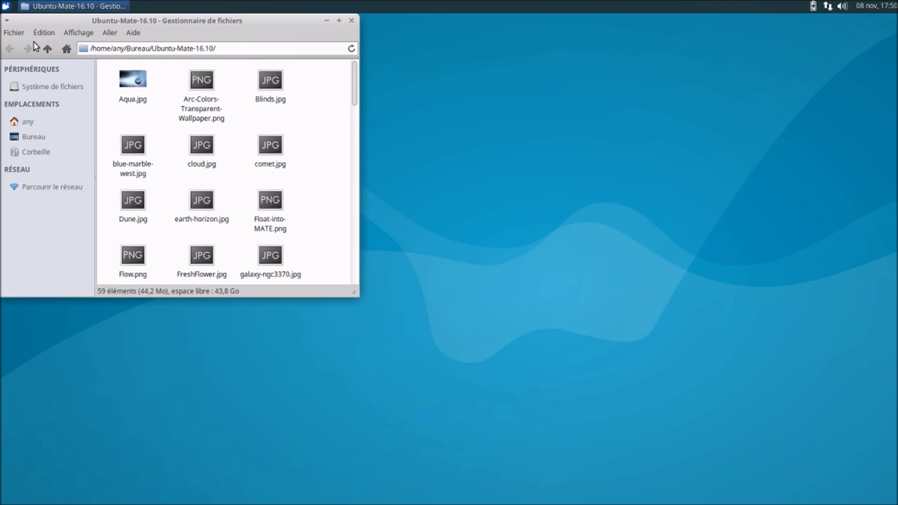
left_click_drag(302, 26, 571, 103)
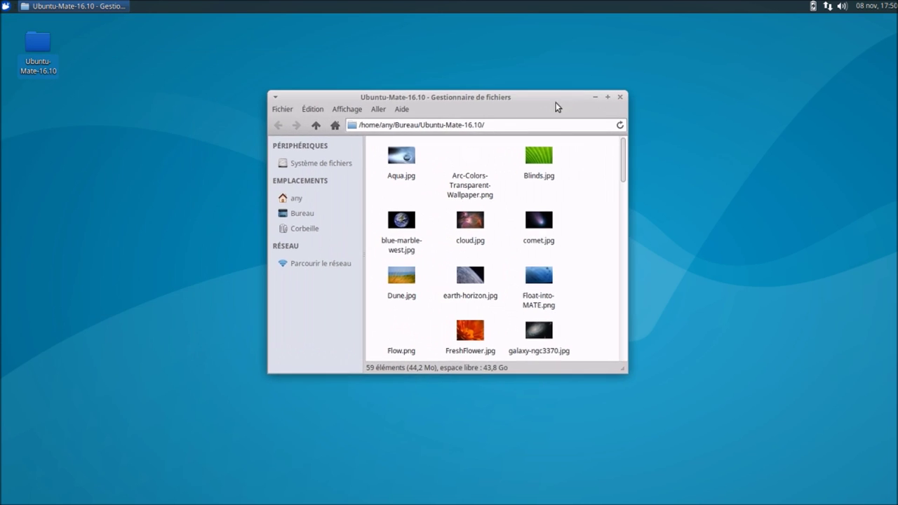
double_click(412, 155)
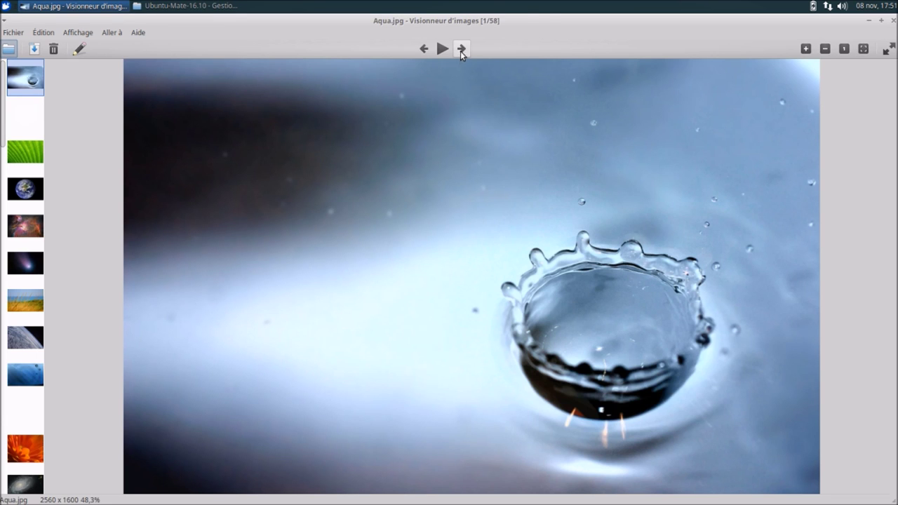
left_click(461, 49)
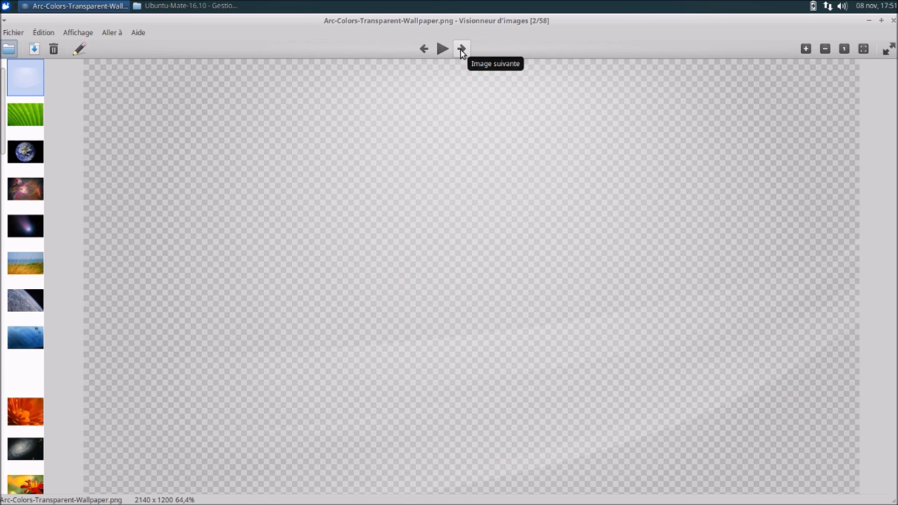
left_click(461, 50)
left_click(461, 50)
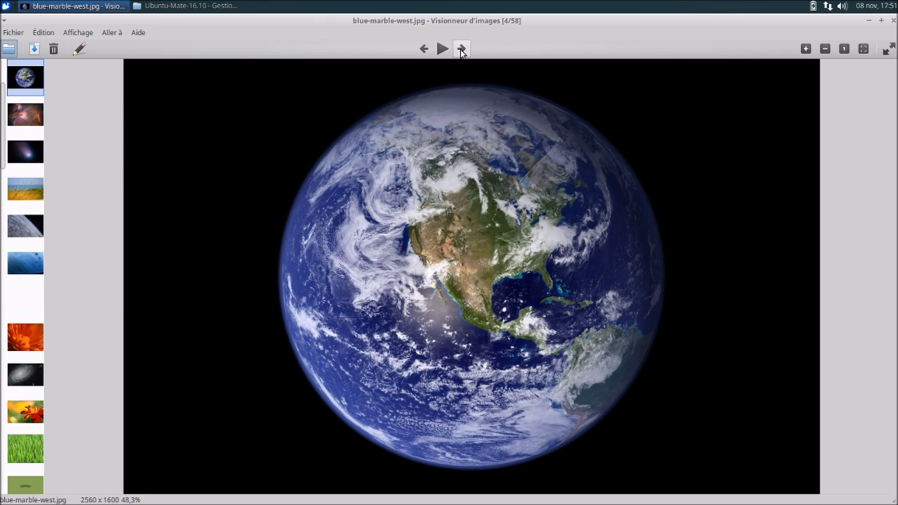
left_click(461, 50)
left_click(460, 49)
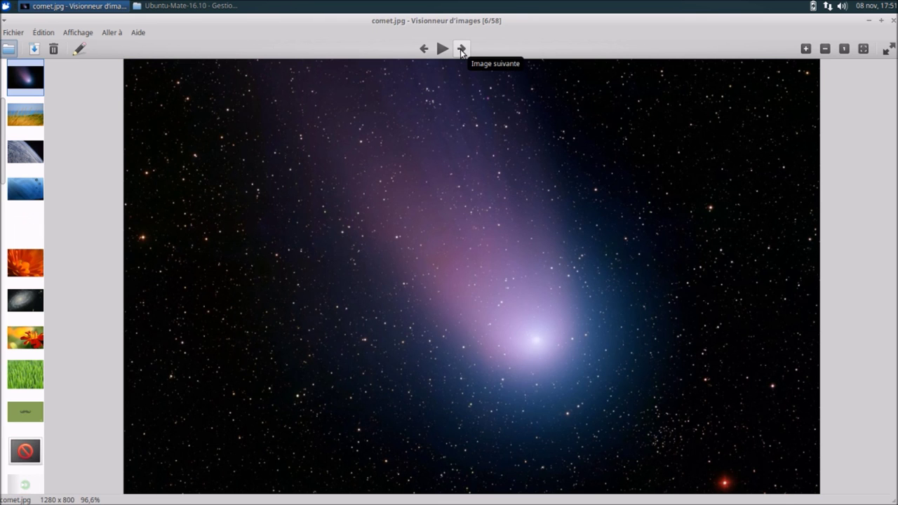
- View FreshFlower.jpg and galaxy-ngc3370.jpg from the thumbnails, and close the image viewer and the folder window
left_click(40, 255)
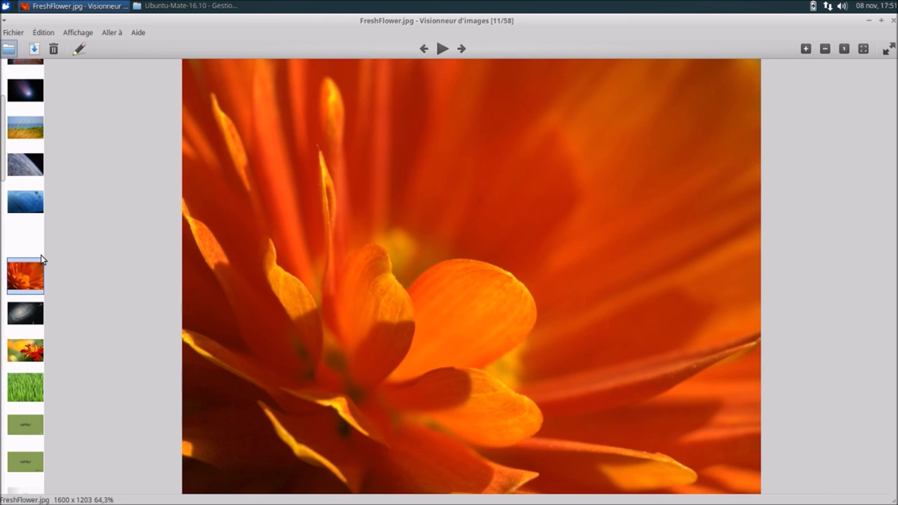
left_click(35, 171)
left_click(15, 432)
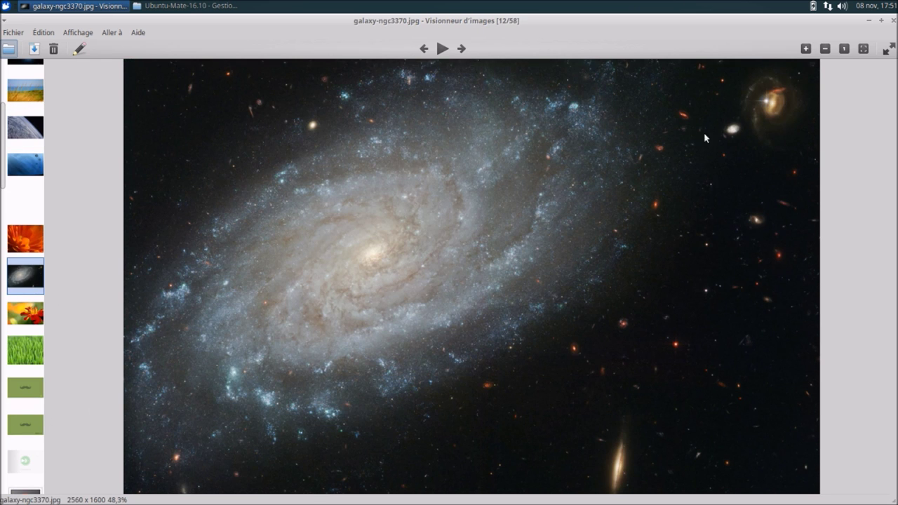
left_click(893, 23)
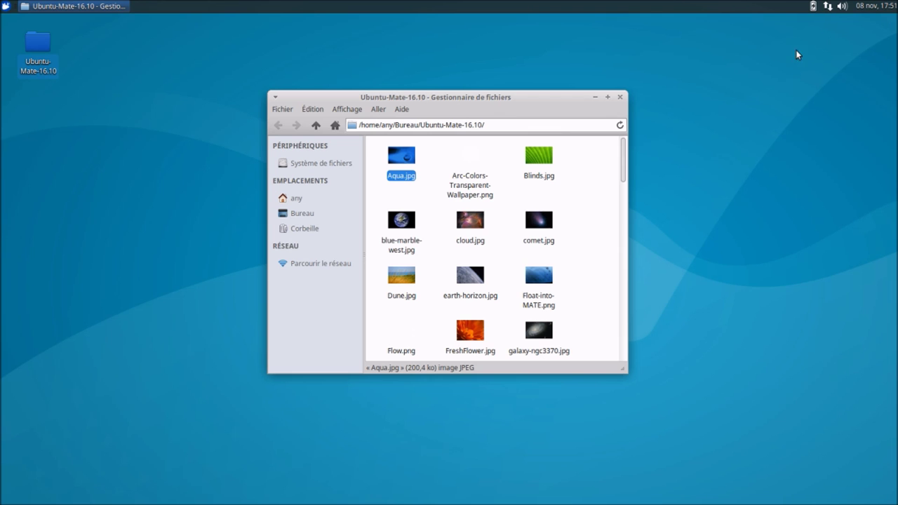
left_click(620, 97)
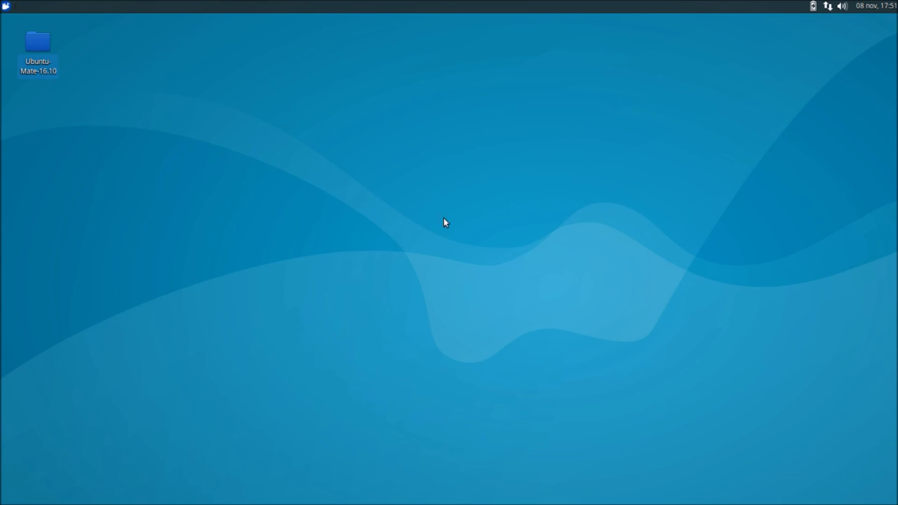